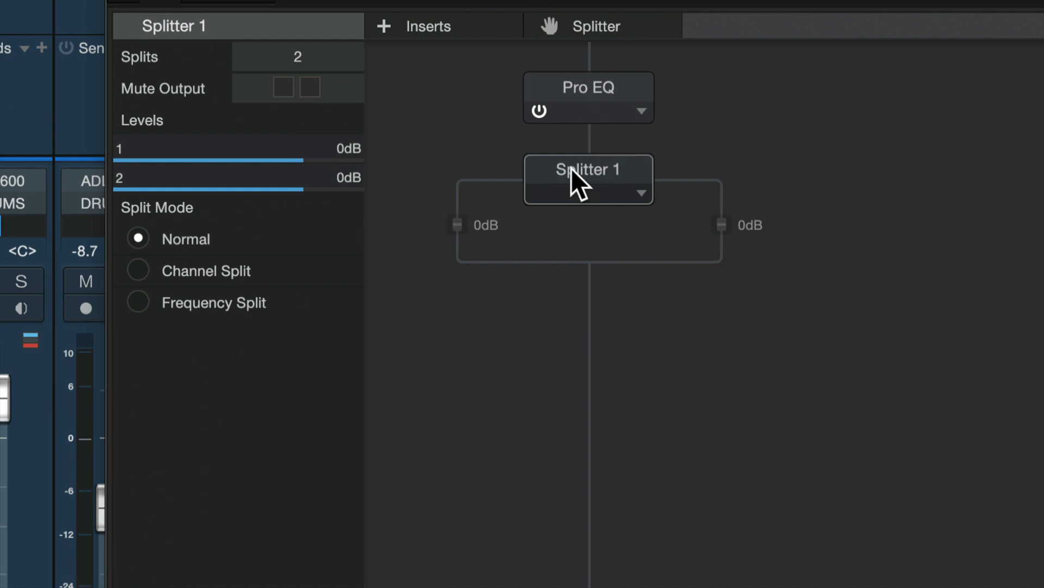
# Insert a Compressor in the second branch of the Bass Filter channel's Splitter 1 in Normal mode, keeping the branch level at 0dB
pyautogui.click(195, 241)
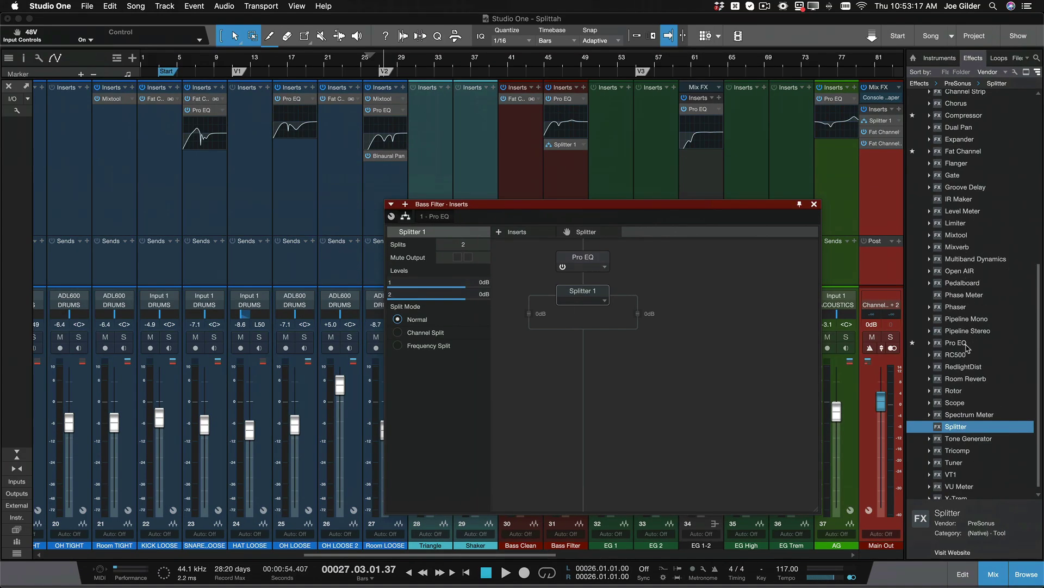
pyautogui.moveTo(963, 115); pyautogui.dragTo(640, 312)
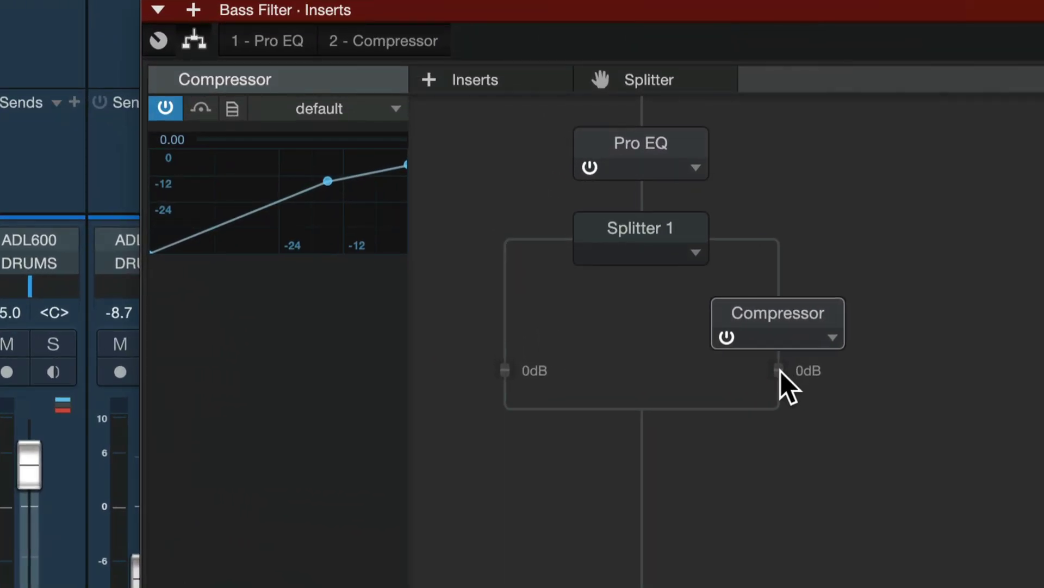
pyautogui.moveTo(781, 371); pyautogui.dragTo(781, 431)
pyautogui.keyDown('super'); pyautogui.click(782, 373); pyautogui.keyUp('super')
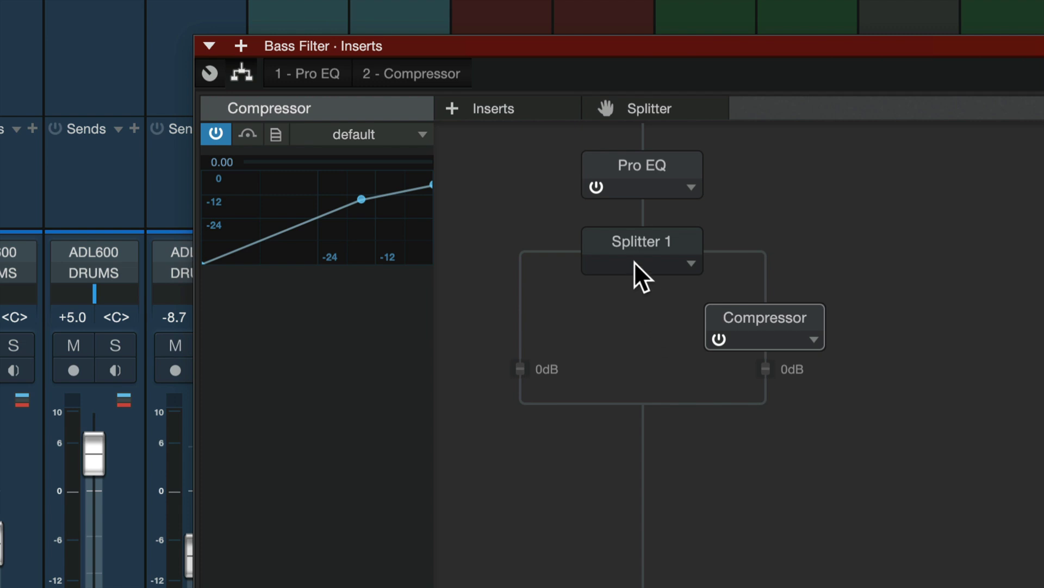
# Switch Splitter 1 to Channel Split mode and remove the Compressor from its branch
pyautogui.click(646, 250)
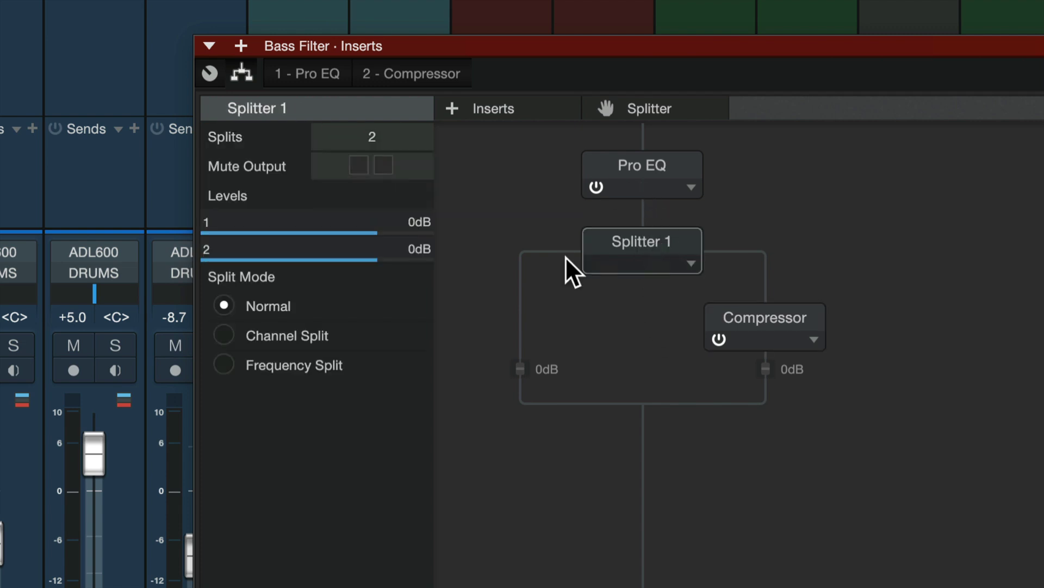
pyautogui.click(273, 333)
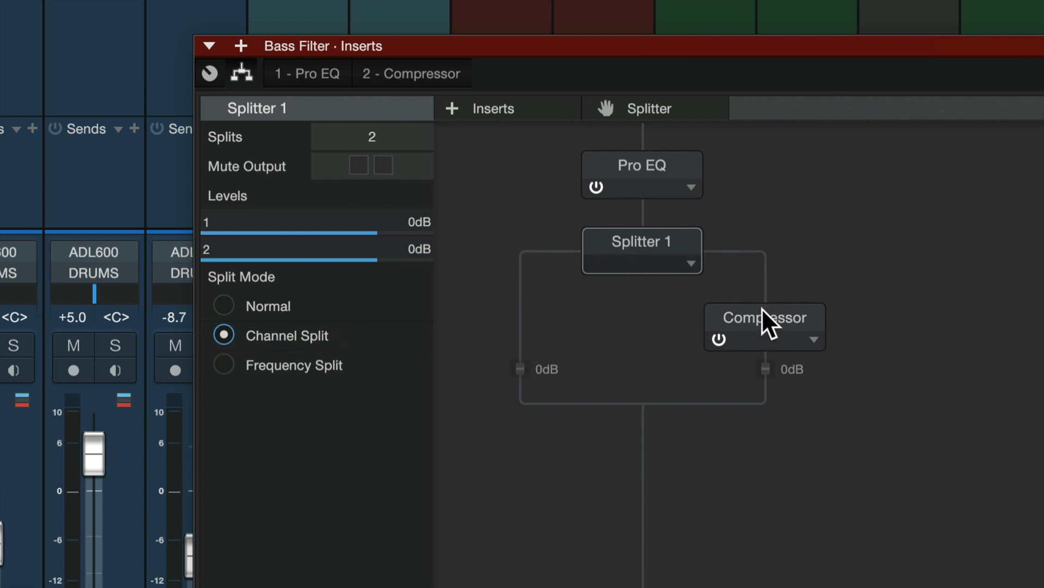
pyautogui.click(814, 341)
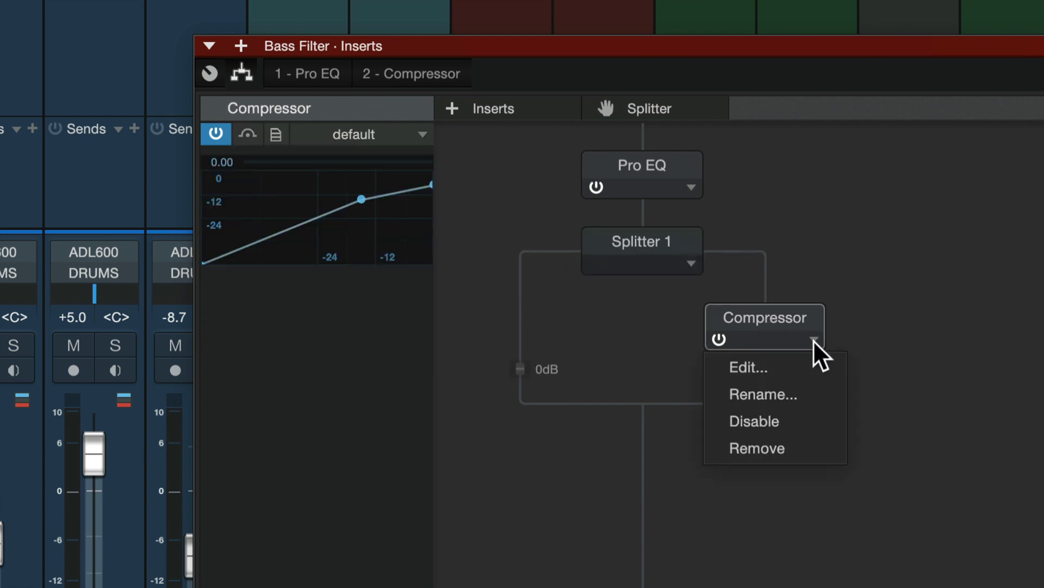
pyautogui.click(780, 439)
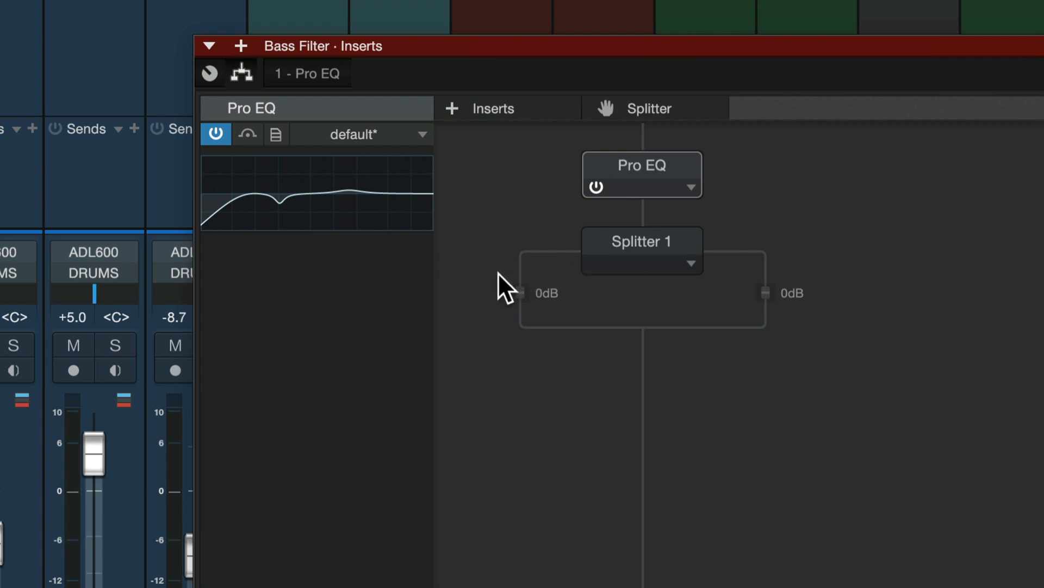
# Set Splitter 1 to Frequency Split mode with its crossover at 135.3 Hz
pyautogui.click(634, 239)
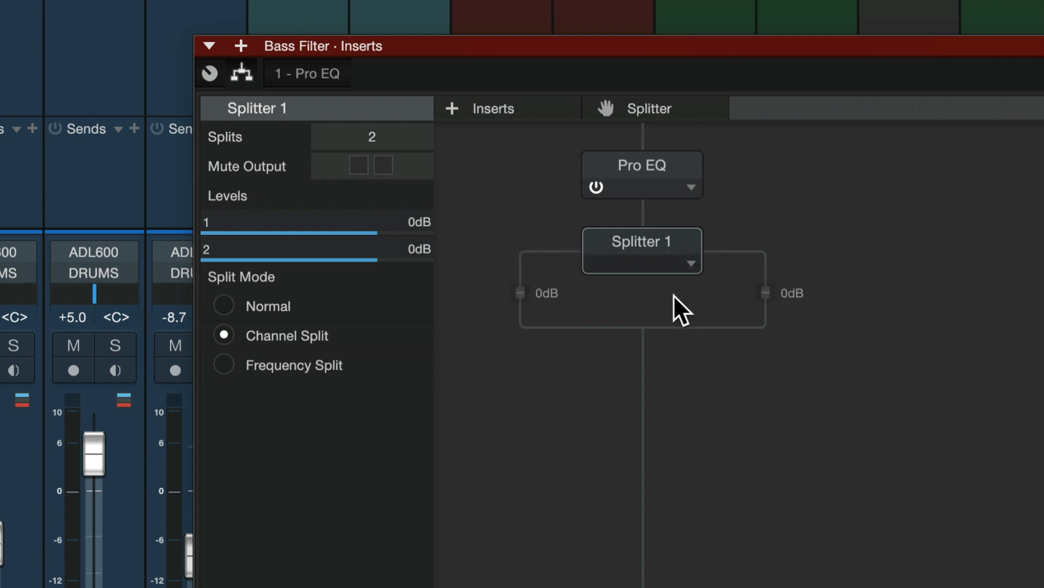
pyautogui.click(288, 367)
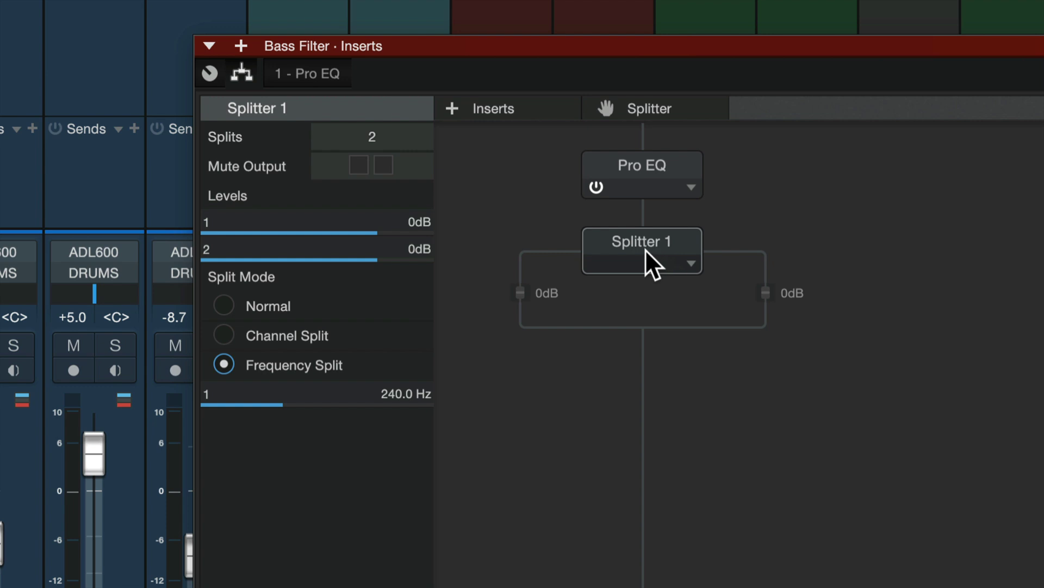
pyautogui.moveTo(283, 400); pyautogui.dragTo(312, 399)
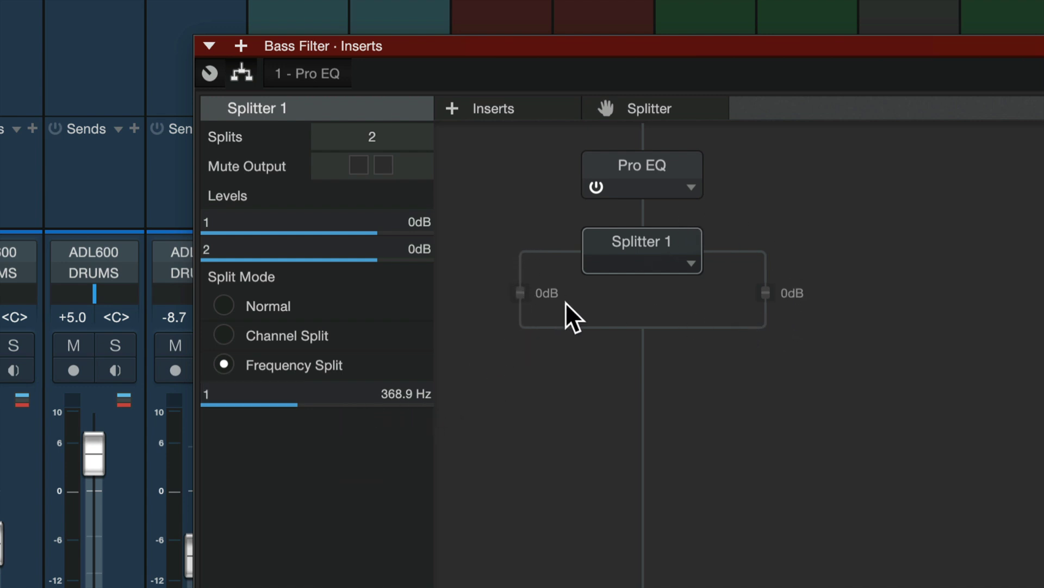
pyautogui.moveTo(311, 391); pyautogui.dragTo(276, 387)
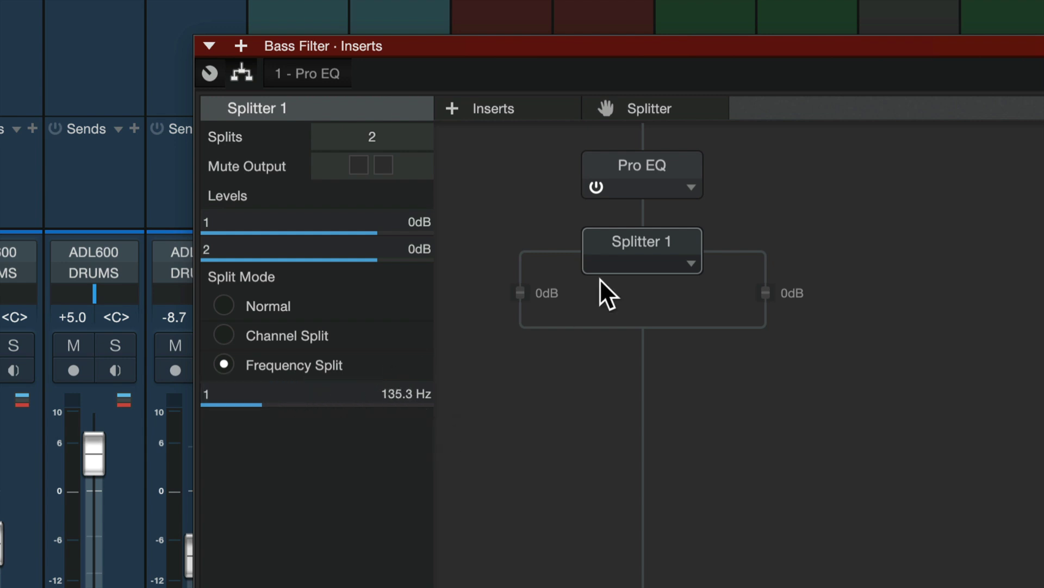
# Nest one additional splitter inside each of the two branches of Splitter 1
pyautogui.moveTo(663, 115); pyautogui.dragTo(773, 289)
pyautogui.moveTo(593, 104); pyautogui.dragTo(513, 322)
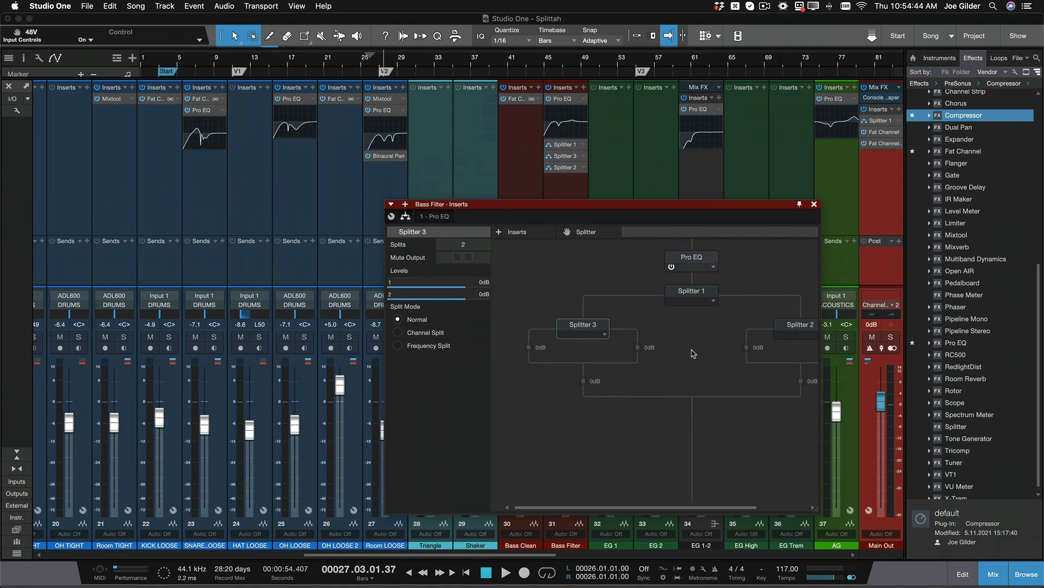
pyautogui.hscroll(3, 789, 355)
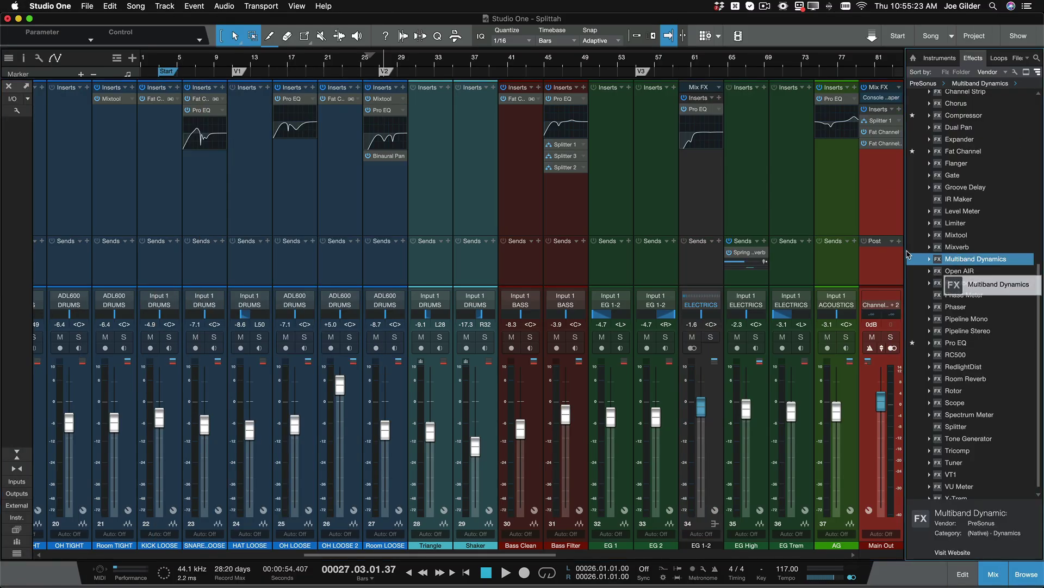
# Add Multiband Dynamics to the Bass Filter channel and set its LM, M and HM crossovers to 122.0 Hz, 243.9 Hz and 487.8 Hz
pyautogui.moveTo(975, 259); pyautogui.dragTo(566, 199)
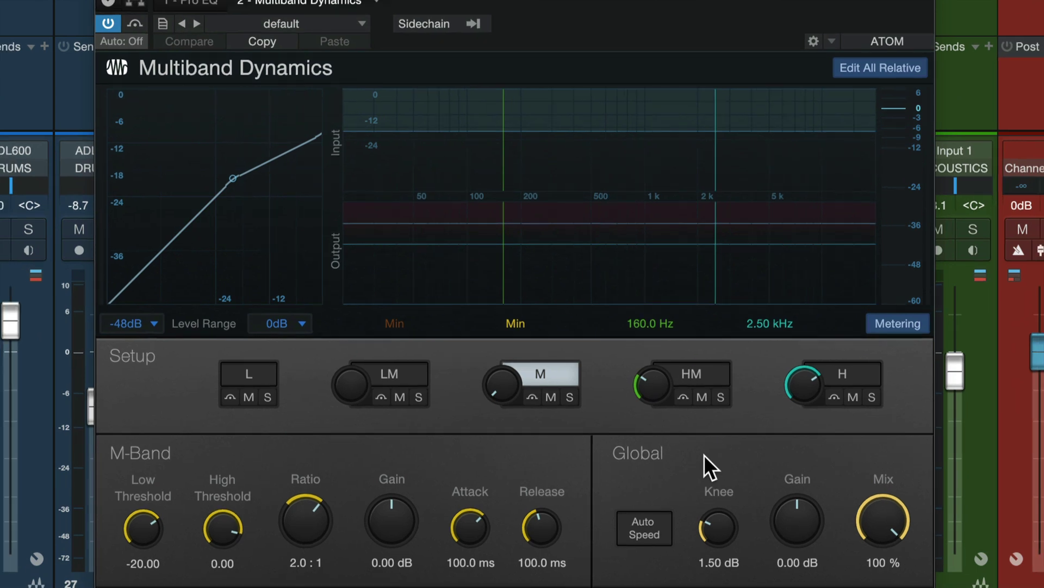
pyautogui.moveTo(512, 386); pyautogui.dragTo(468, 347)
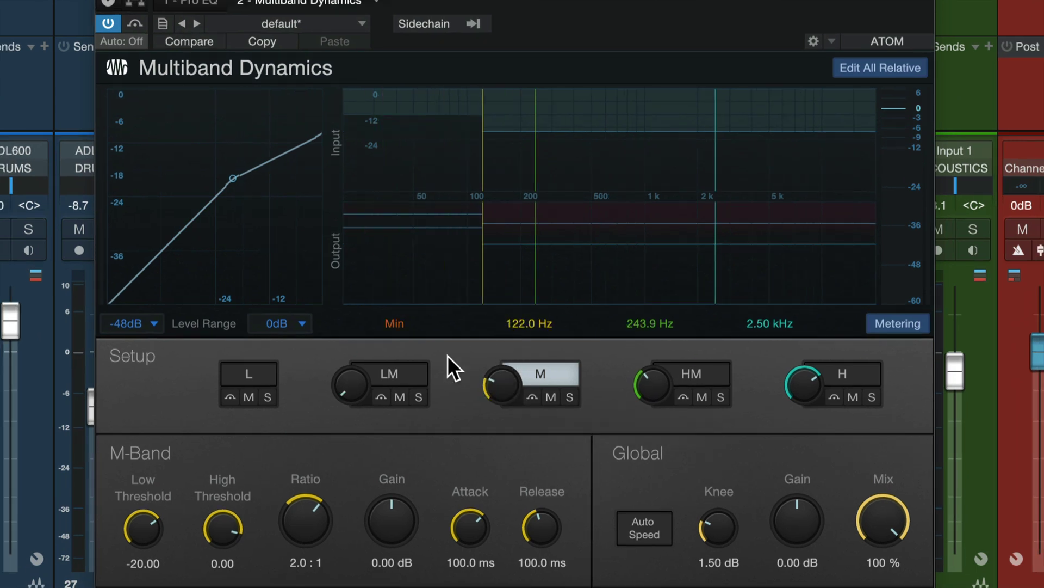
pyautogui.moveTo(348, 383); pyautogui.dragTo(368, 435)
pyautogui.moveTo(502, 392); pyautogui.dragTo(509, 462)
pyautogui.moveTo(659, 376)
pyautogui.mouseDown()
pyautogui.moveTo(659, 512)
pyautogui.moveTo(648, 375)
pyautogui.mouseUp()
pyautogui.moveTo(505, 385); pyautogui.dragTo(511, 346)
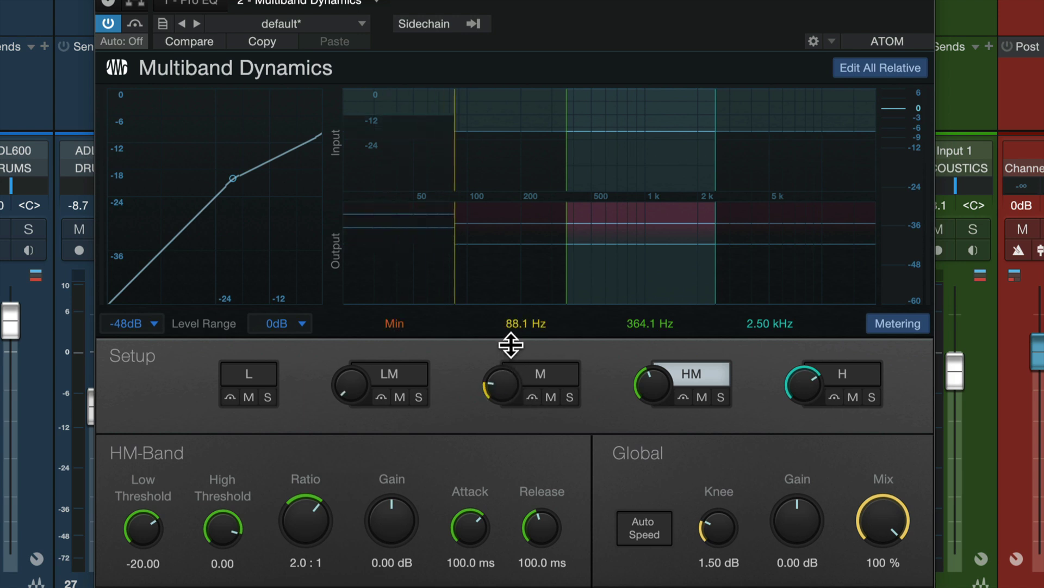
pyautogui.moveTo(361, 377); pyautogui.dragTo(361, 337)
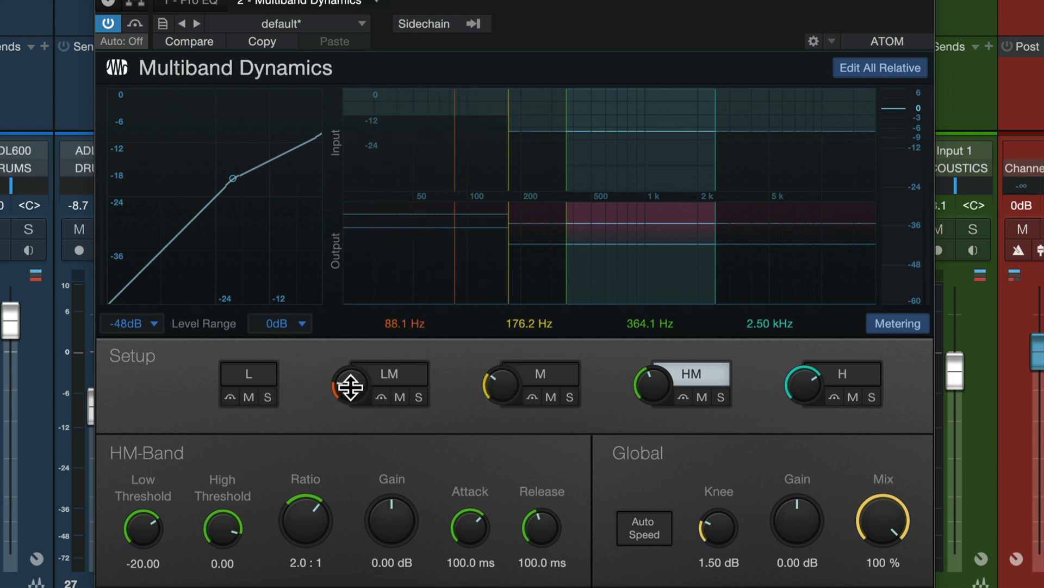
pyautogui.moveTo(351, 387); pyautogui.dragTo(351, 376)
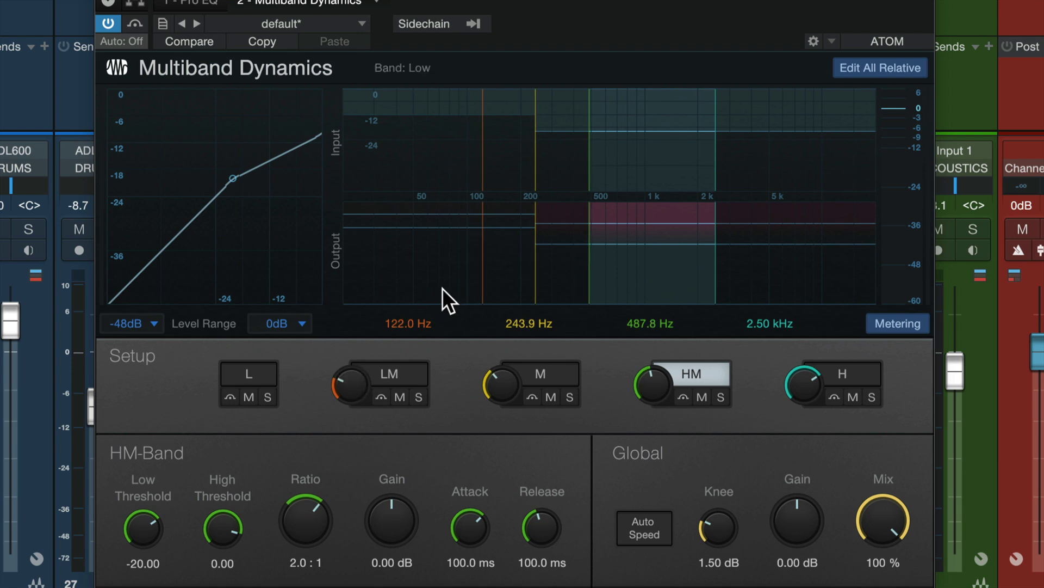
# Select the Low and High bands in turn, raise the HM crossover to 645.3 Hz, and shift the M crossover slightly higher
pyautogui.click(448, 273)
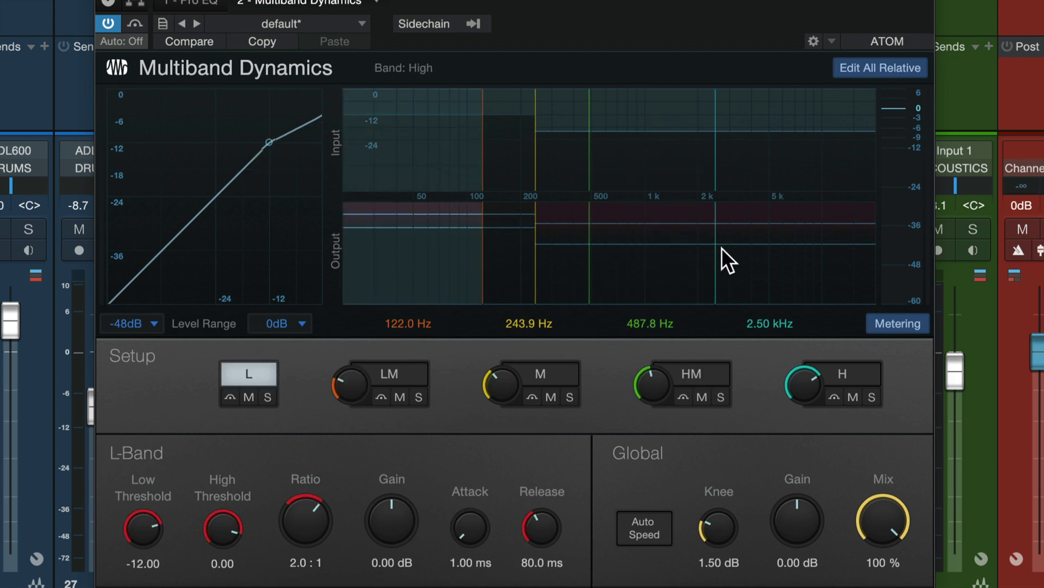
pyautogui.click(746, 269)
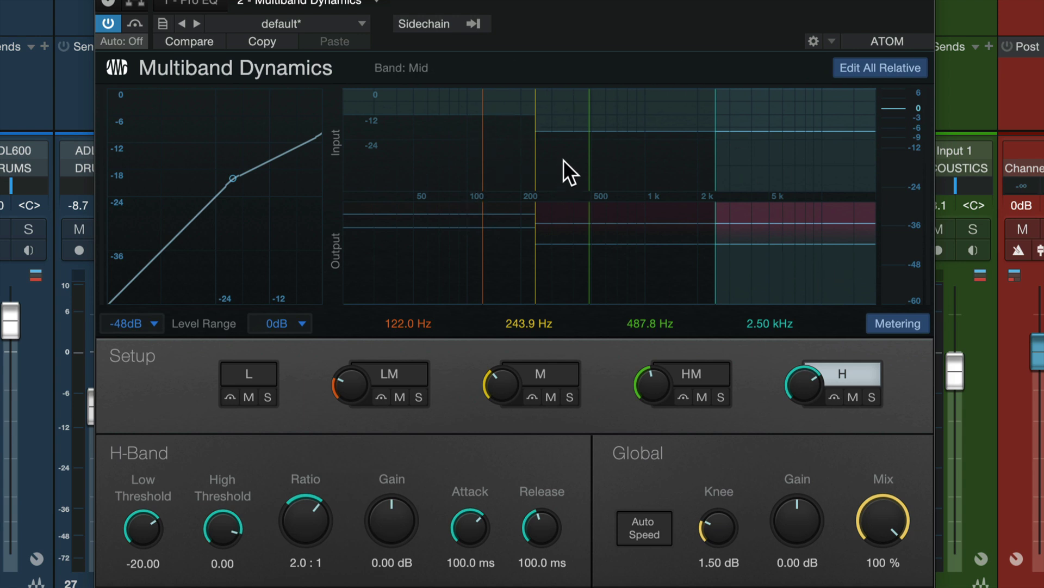
pyautogui.moveTo(591, 154); pyautogui.dragTo(611, 154)
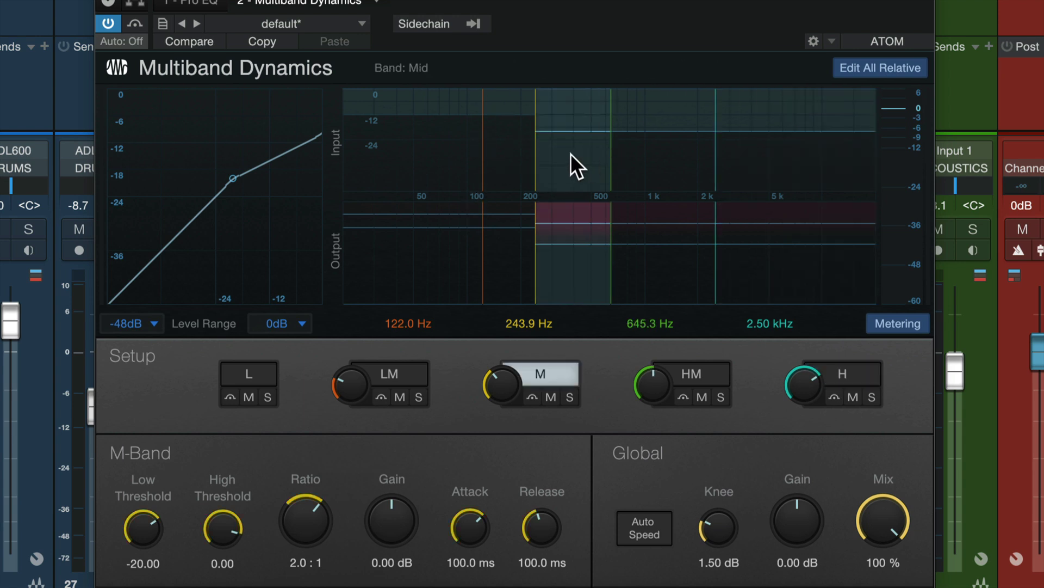
pyautogui.moveTo(537, 159); pyautogui.dragTo(544, 161)
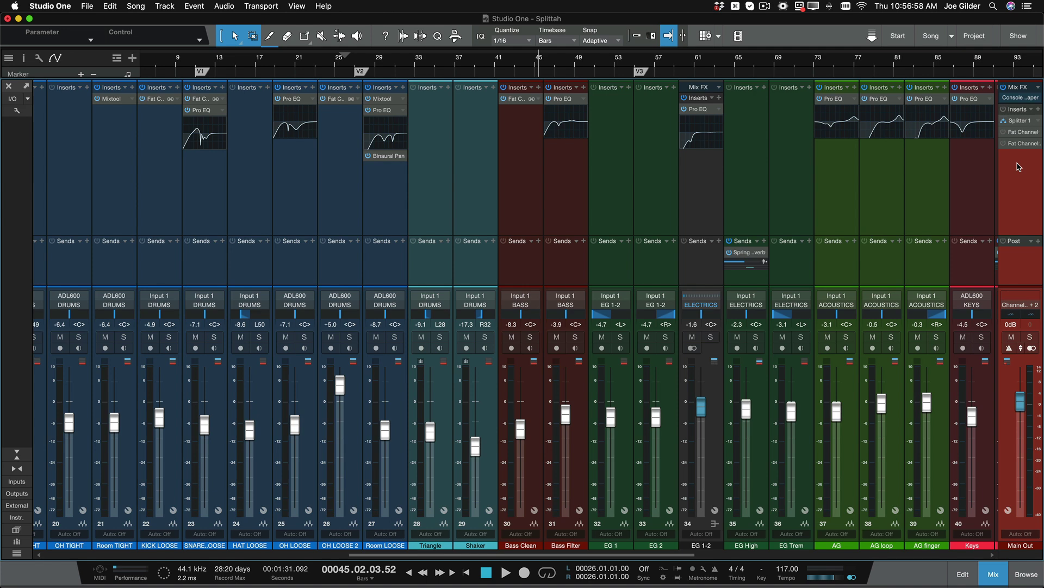
# Play the song from bar 45 in the arrangement view to hear the mix, and stop playback
pyautogui.press('F3')
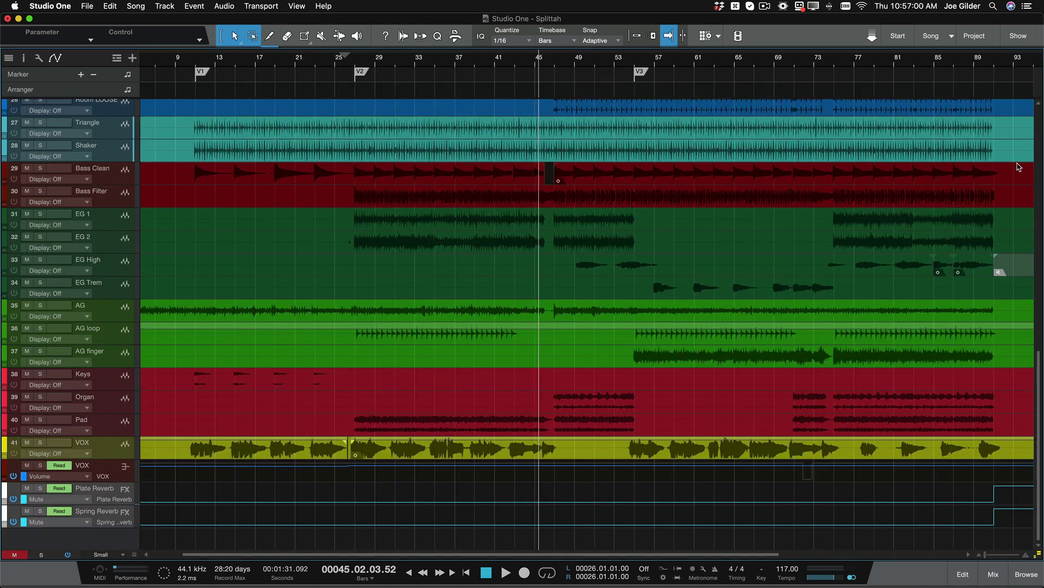
pyautogui.press('F3')
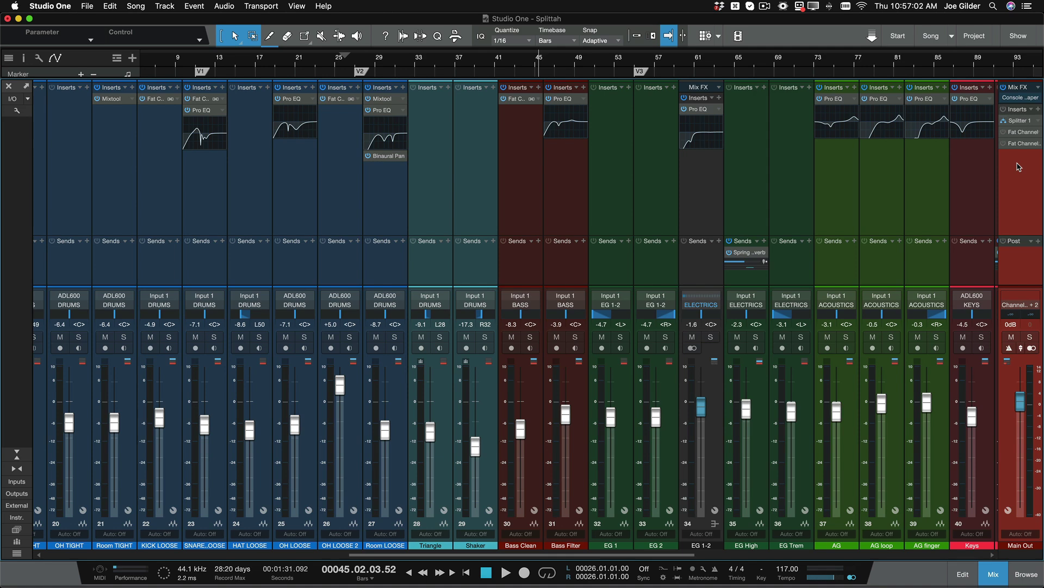
pyautogui.press('F3')
pyautogui.press('space')
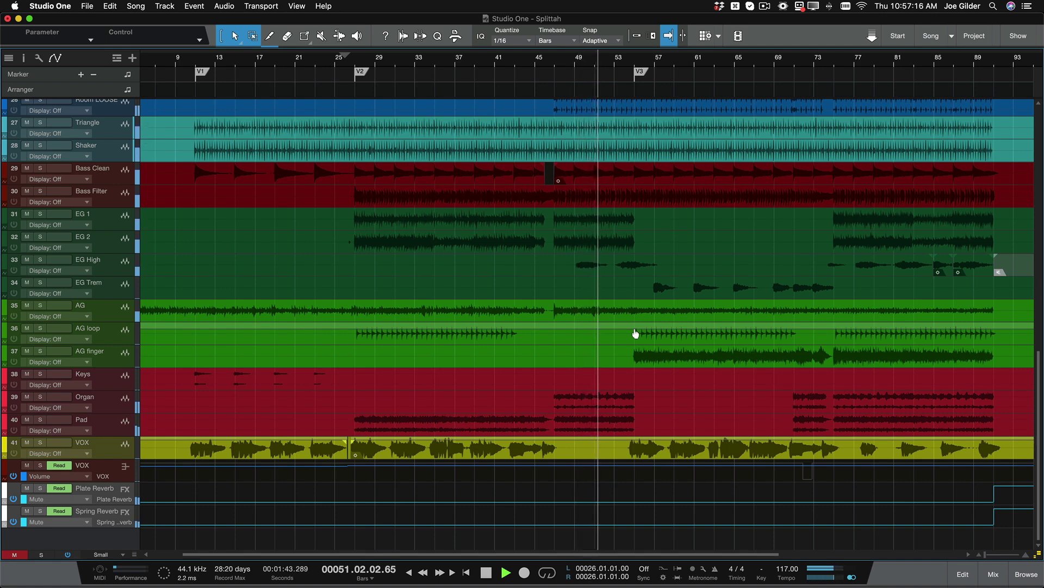
pyautogui.press('space')
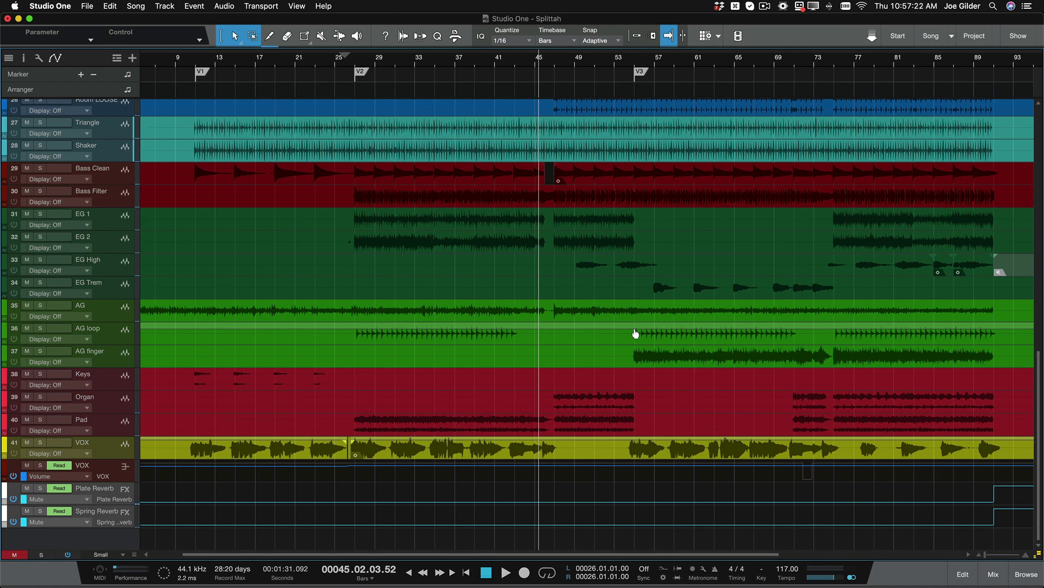
# Open the Main Out channel's Splitter 1 routing and its Fat Channel editors in the mixer
pyautogui.press('F3')
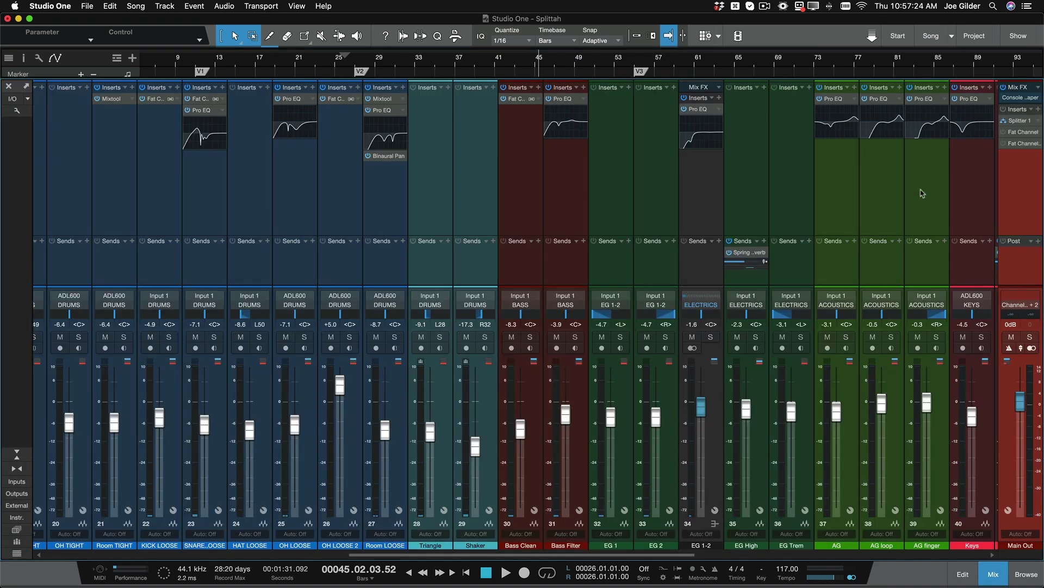
pyautogui.click(1013, 121)
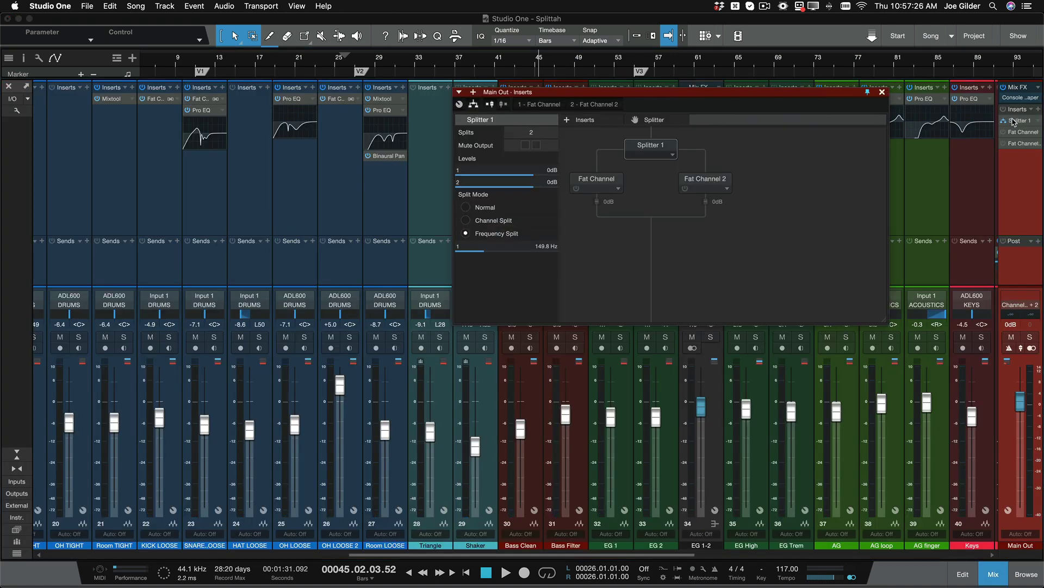
pyautogui.click(1016, 133)
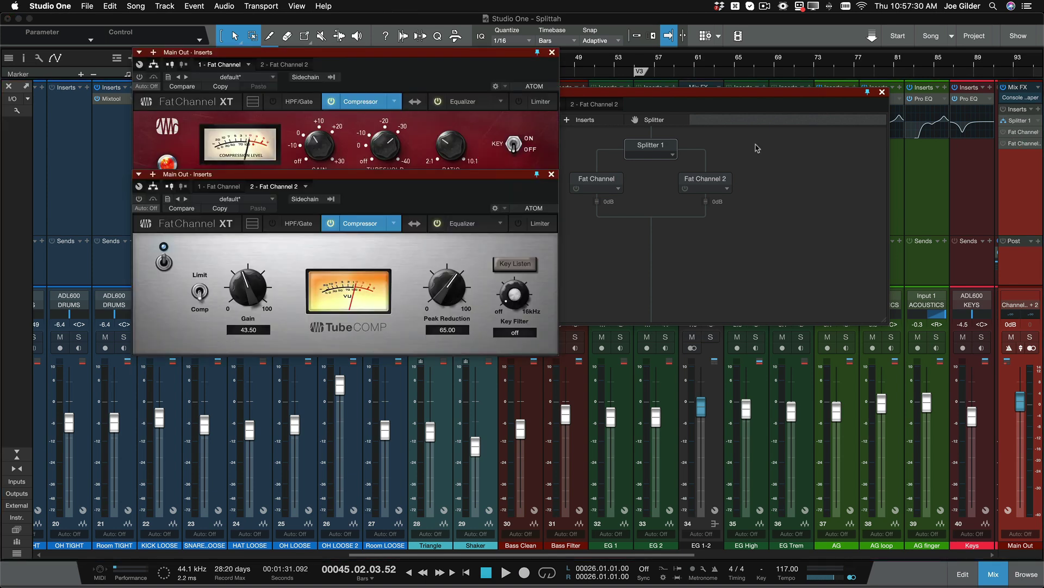
# Examine the first Fat Channel XT's full processor view, its equalizer and its Tube CB compressor
pyautogui.click(419, 70)
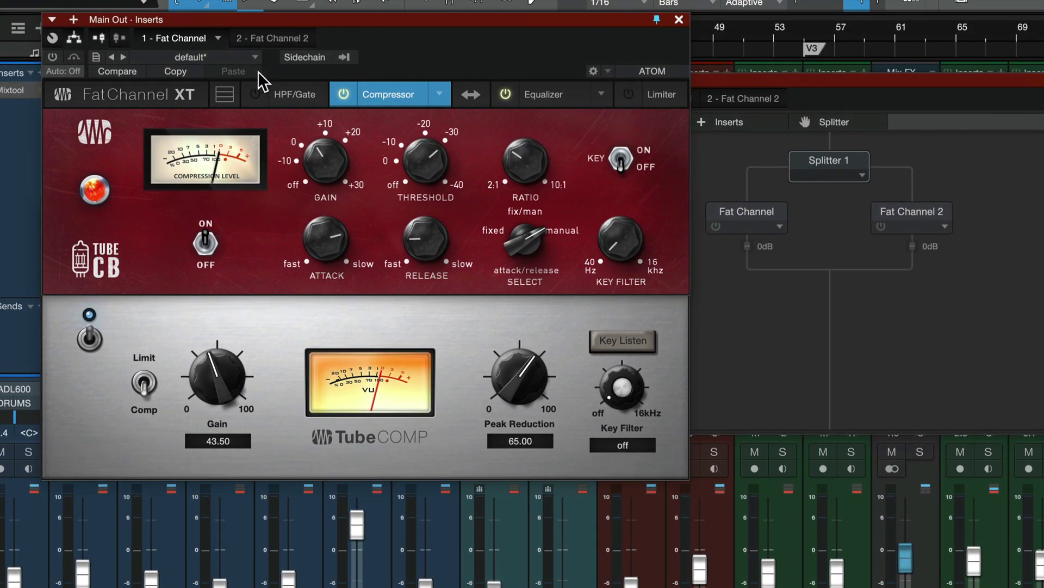
pyautogui.click(227, 90)
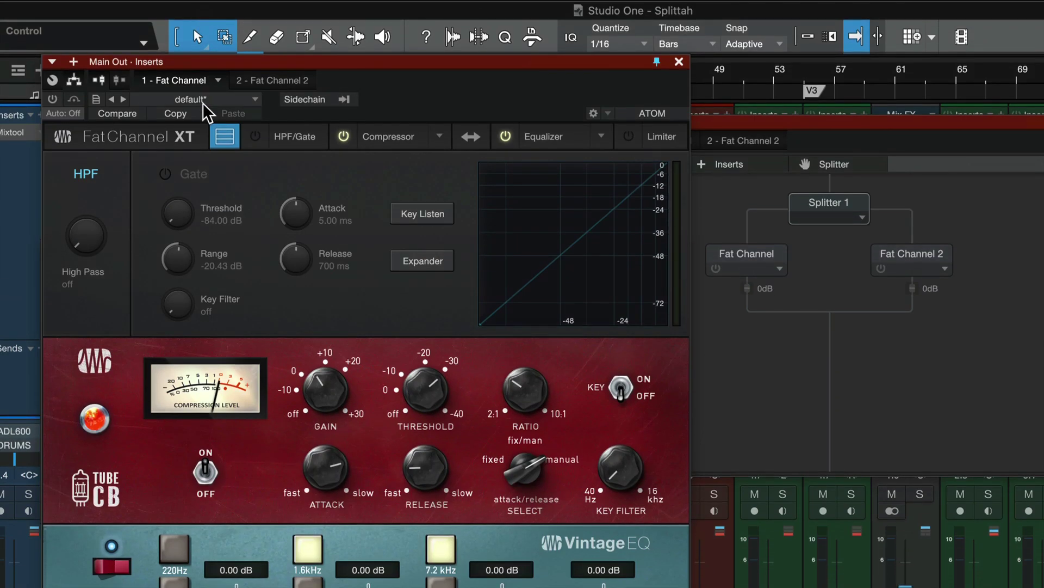
pyautogui.click(225, 136)
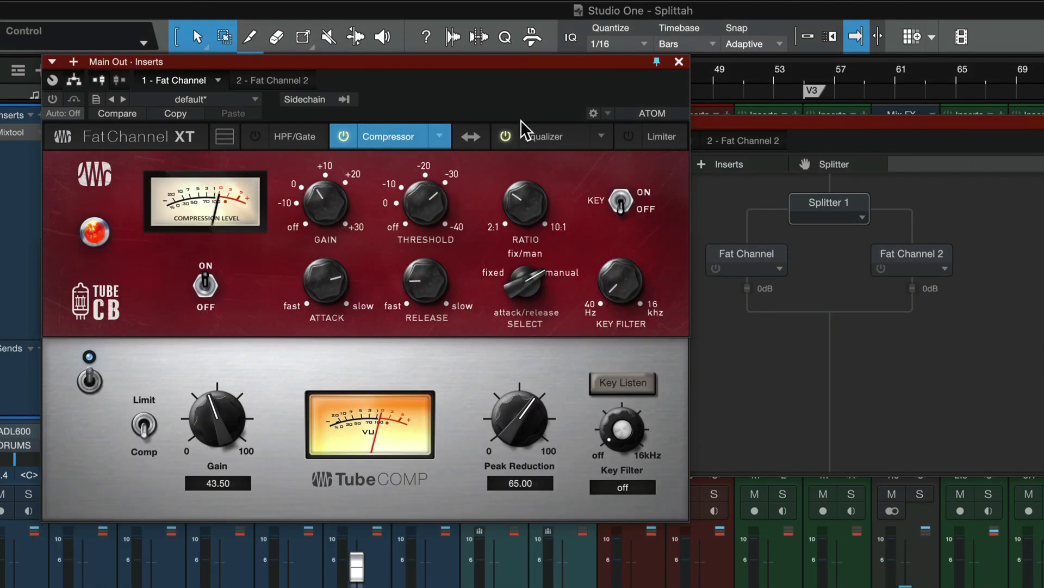
pyautogui.click(544, 135)
pyautogui.click(361, 136)
# Turn on the Fat Channel in the first branch of the Main Out splitter
pyautogui.click(907, 191)
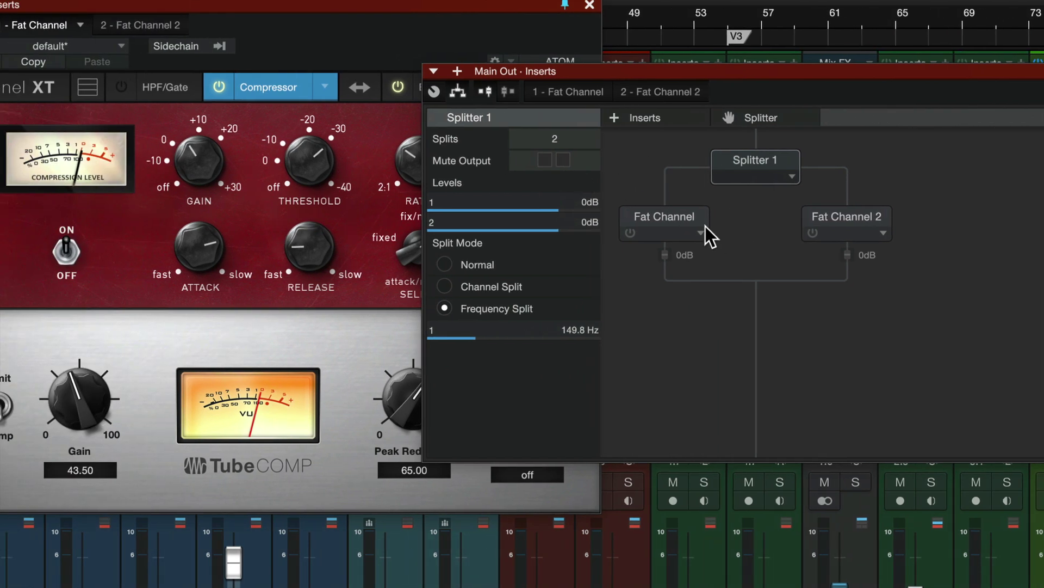
pyautogui.click(683, 227)
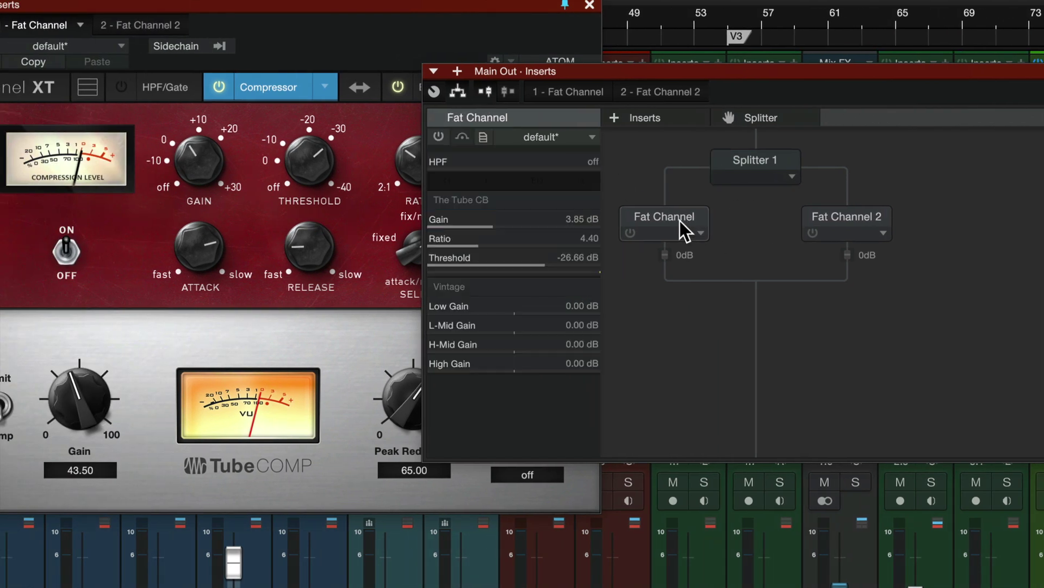
pyautogui.click(631, 233)
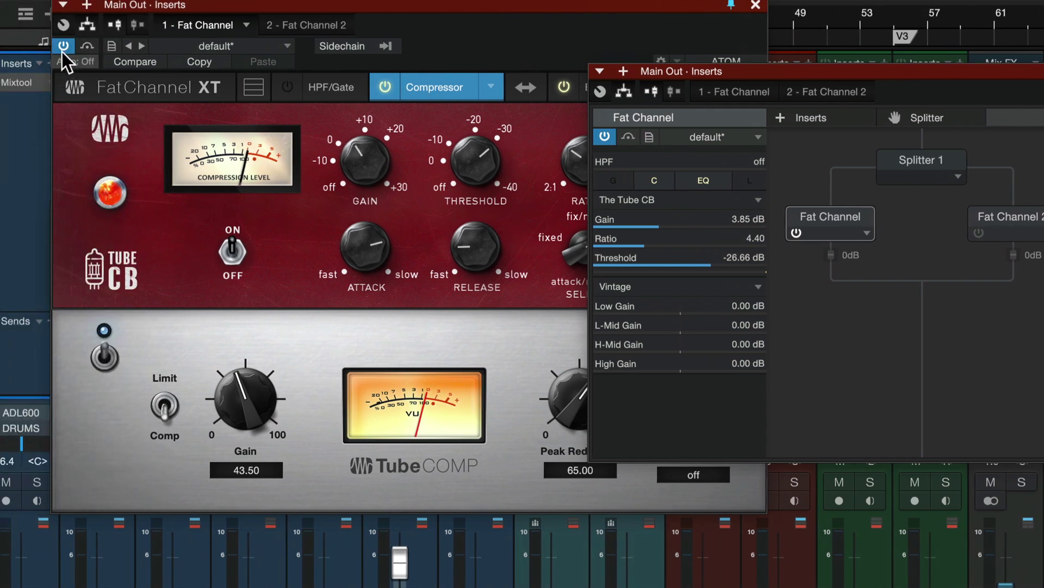
# Turn on the Fat Channel in the second branch of the Main Out splitter and bring the first Fat Channel's editor forward
pyautogui.click(62, 49)
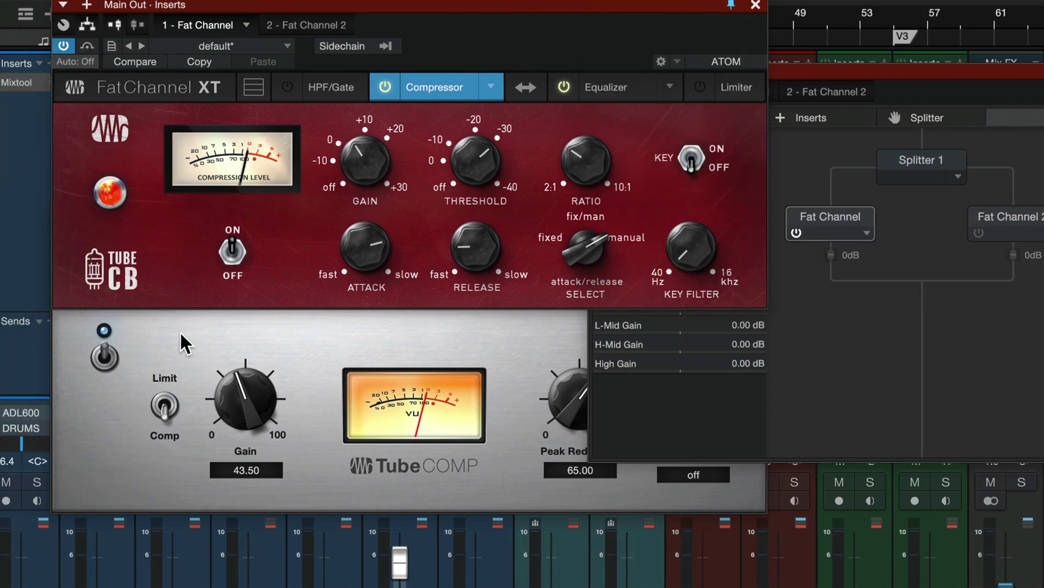
pyautogui.click(212, 343)
pyautogui.click(63, 250)
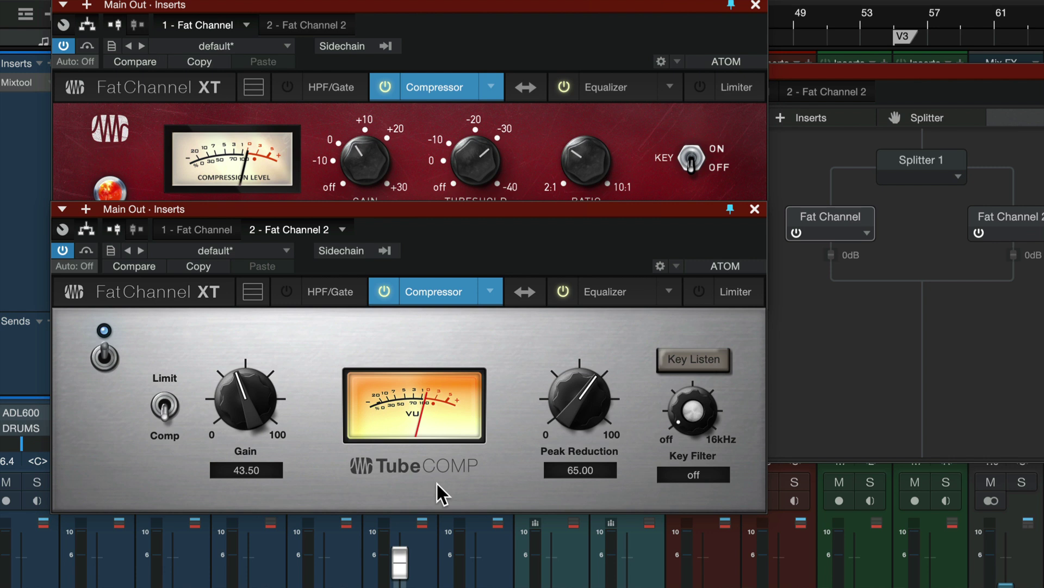
pyautogui.click(507, 59)
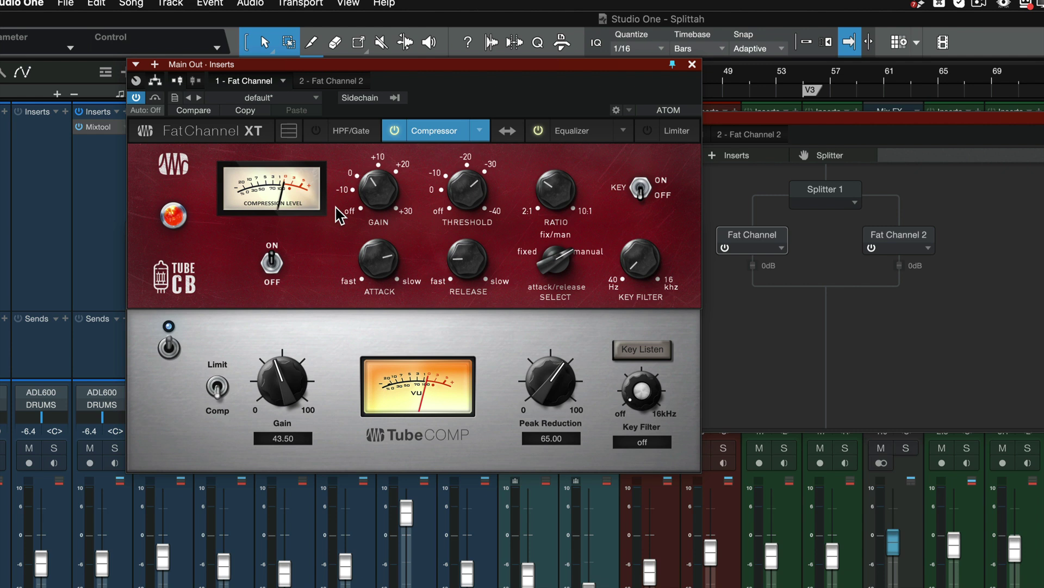
# Examine Splitter 1's split mode, levels and crossover frequency in the Main Out routing
pyautogui.click(741, 338)
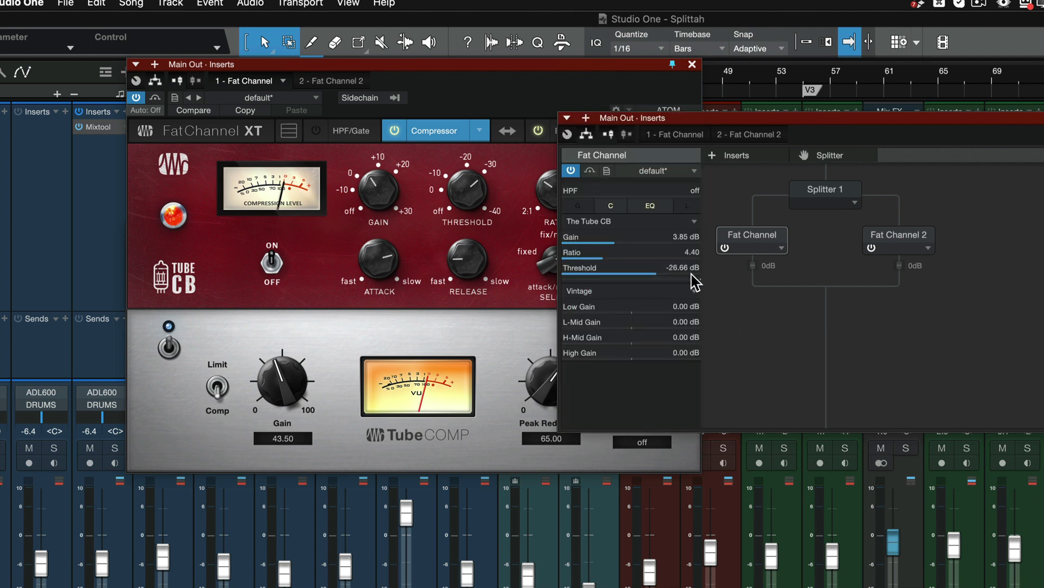
pyautogui.click(824, 197)
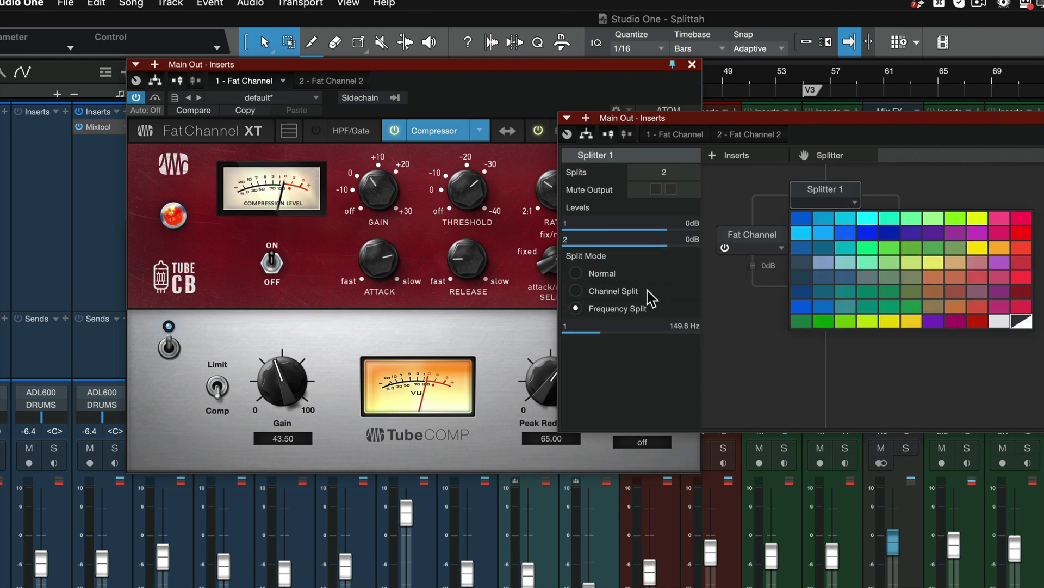
pyautogui.click(777, 381)
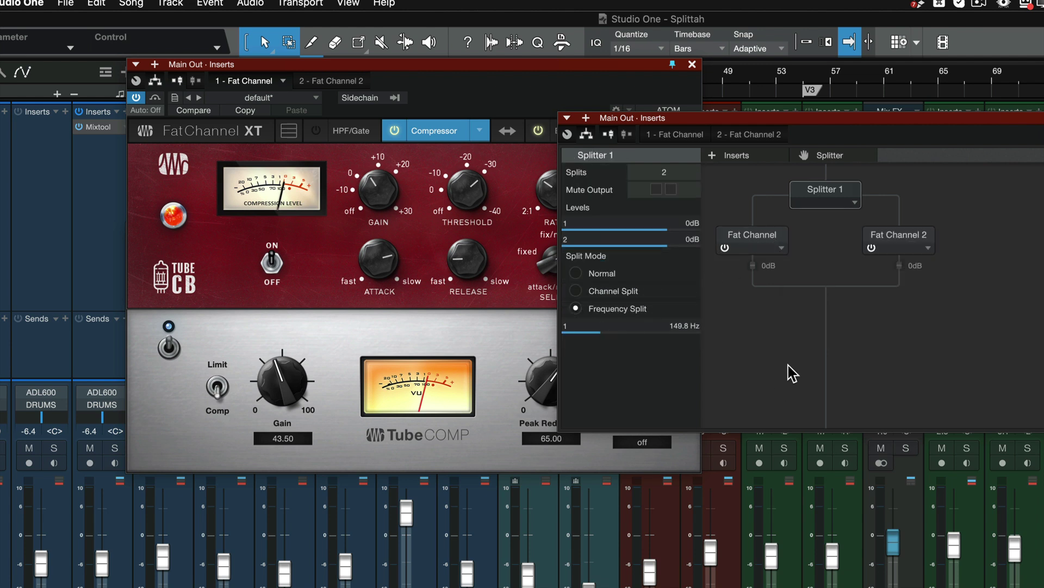
# Turn off Fat Channel 2 and move the first Fat Channel ahead of Splitter 1 in the Main Out routing
pyautogui.click(876, 243)
pyautogui.moveTo(751, 241); pyautogui.dragTo(825, 177)
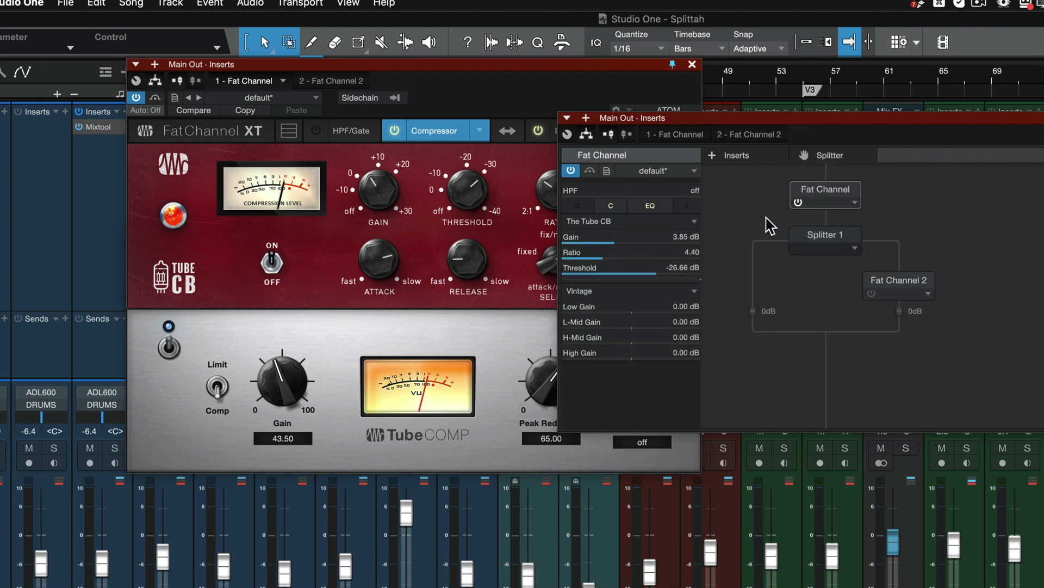
pyautogui.click(135, 98)
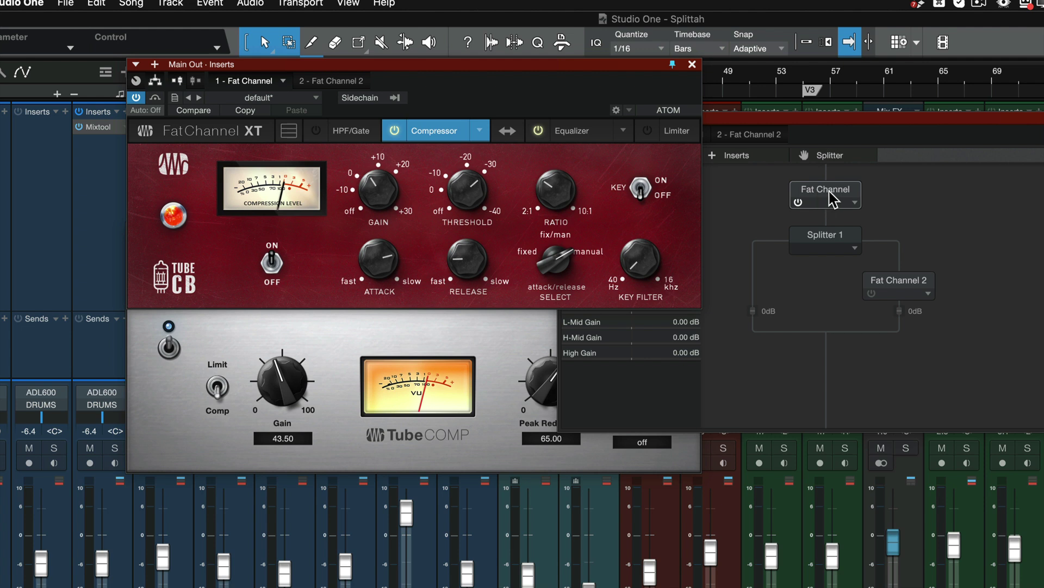
# Return the first Fat Channel to Splitter 1's first branch and turn Fat Channel 2 back on
pyautogui.moveTo(833, 198); pyautogui.dragTo(763, 291)
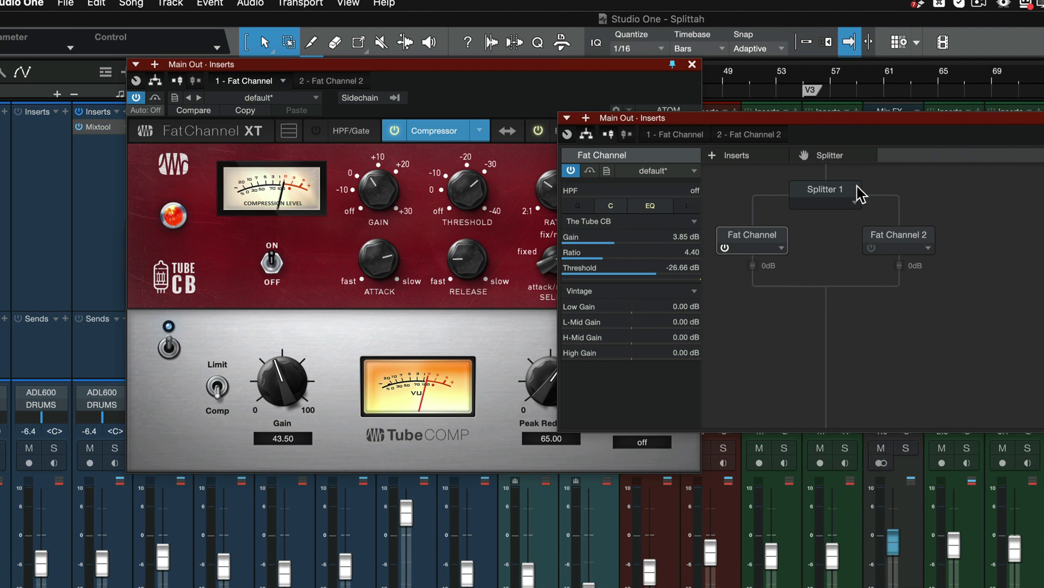
pyautogui.click(877, 247)
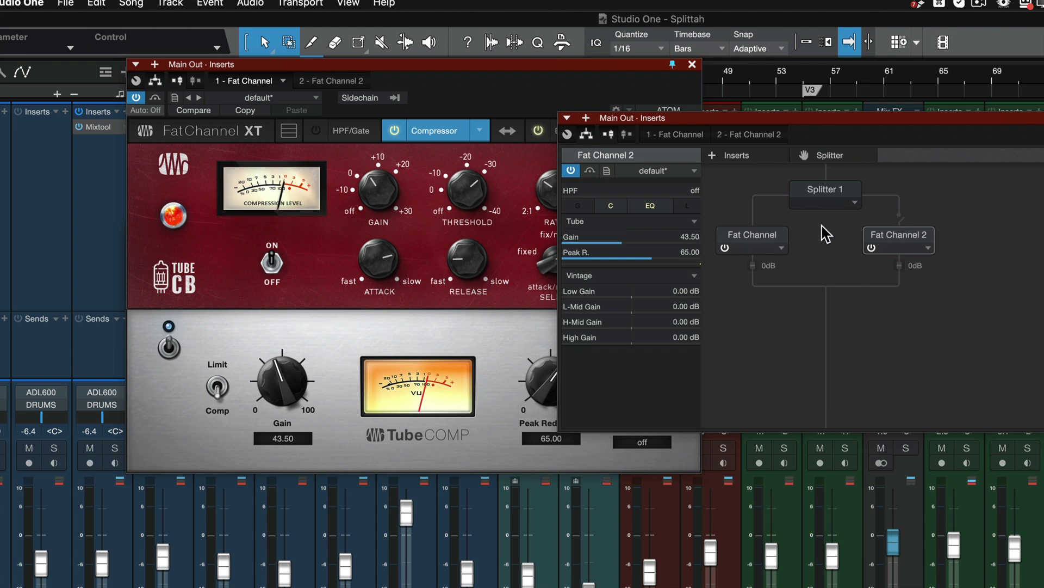
# Mute Splitter 1's second output and compare the first band with its Fat Channel off and on during playback
pyautogui.click(726, 248)
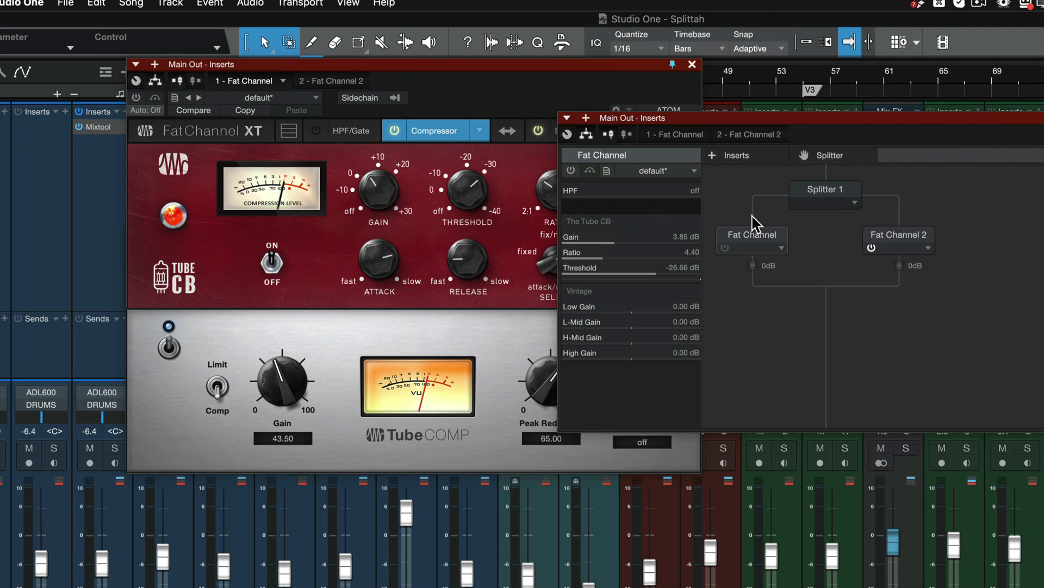
pyautogui.click(840, 203)
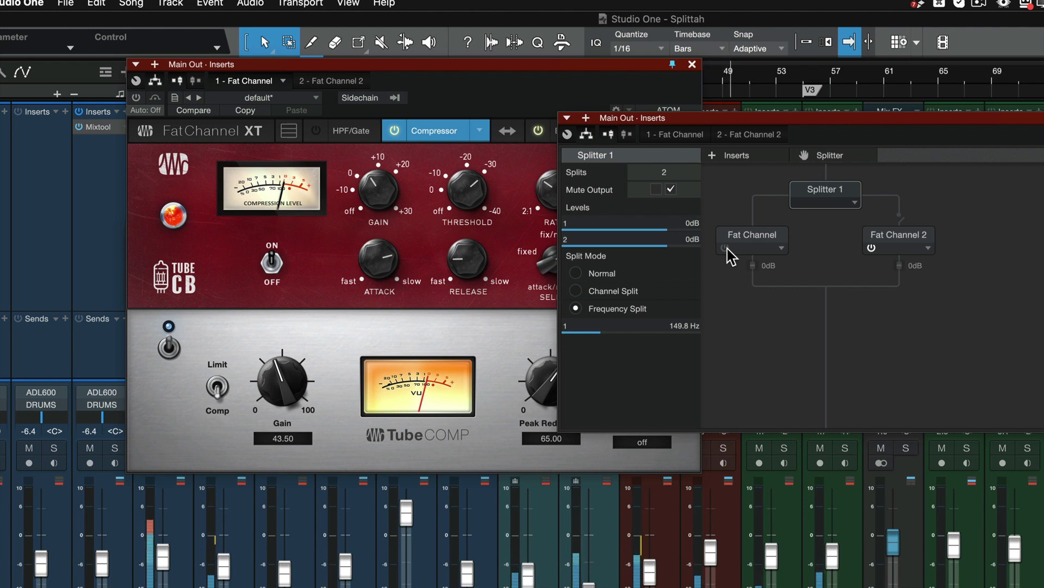
pyautogui.click(728, 248)
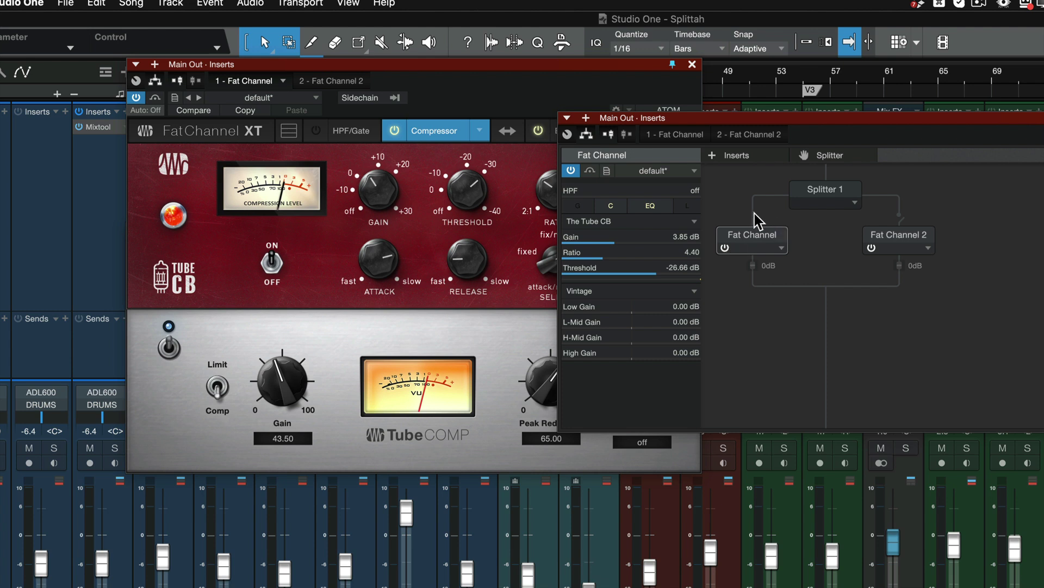
# Compare the second band alone with Fat Channel 2 off and on during playback
pyautogui.click(874, 251)
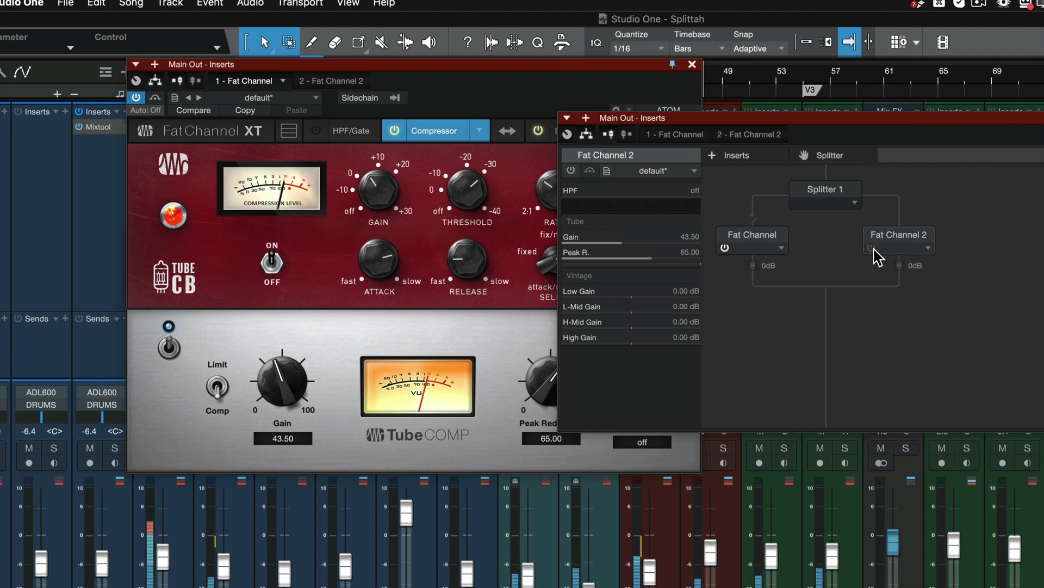
pyautogui.click(872, 248)
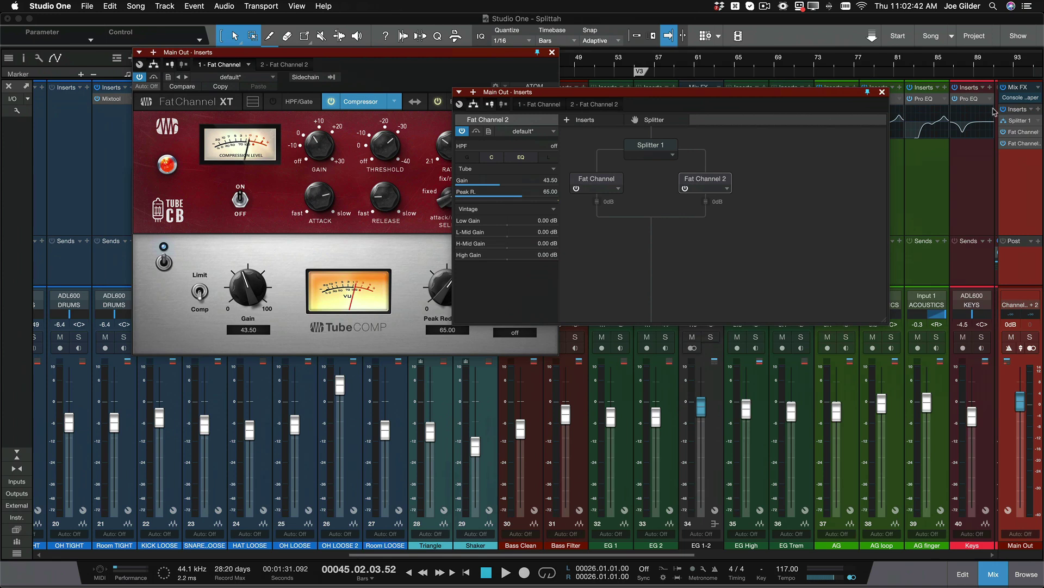
# Play the song from bar 45 while switching all Main Out inserts off and on to compare the mix, and stop playback
pyautogui.click(1004, 109)
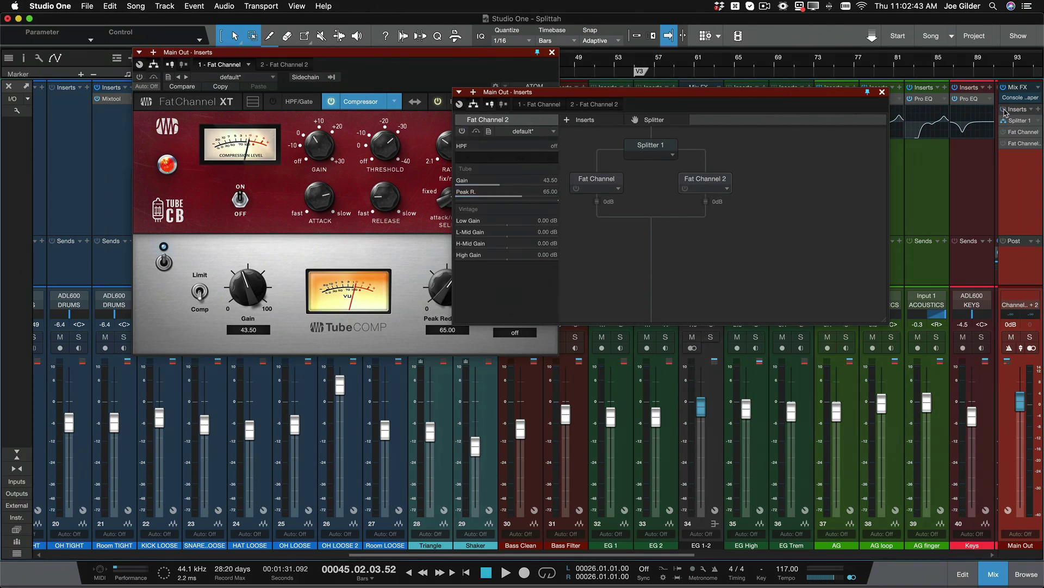
pyautogui.click(1004, 109)
pyautogui.click(1004, 109)
pyautogui.press('space')
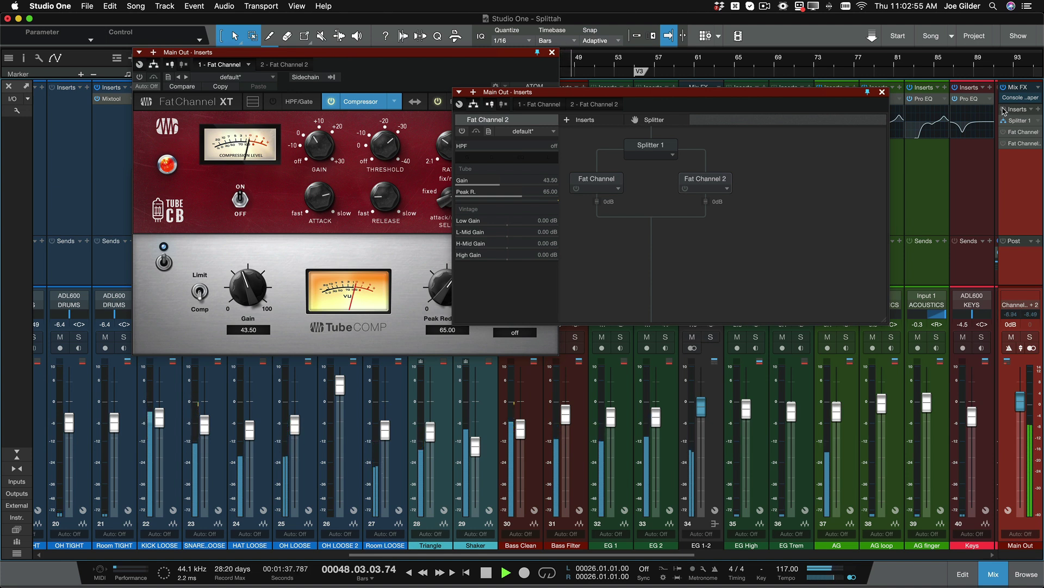
pyautogui.click(1004, 111)
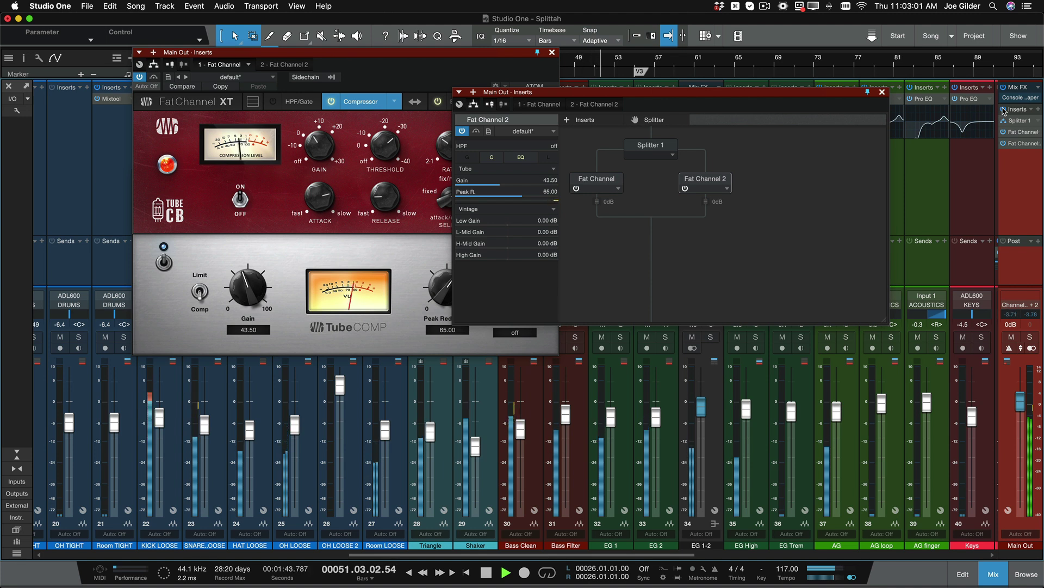
pyautogui.click(1004, 110)
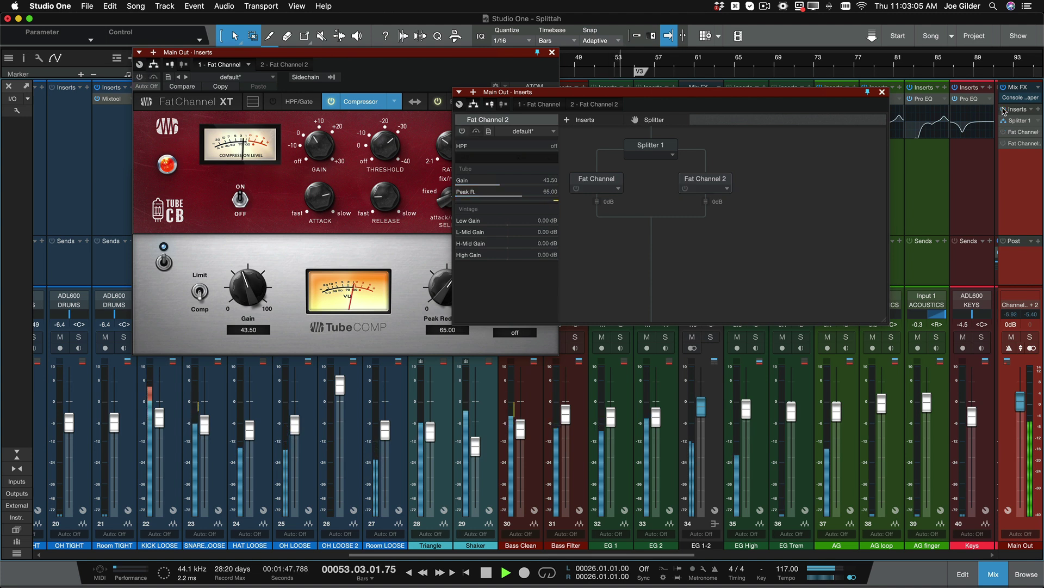
pyautogui.click(1004, 109)
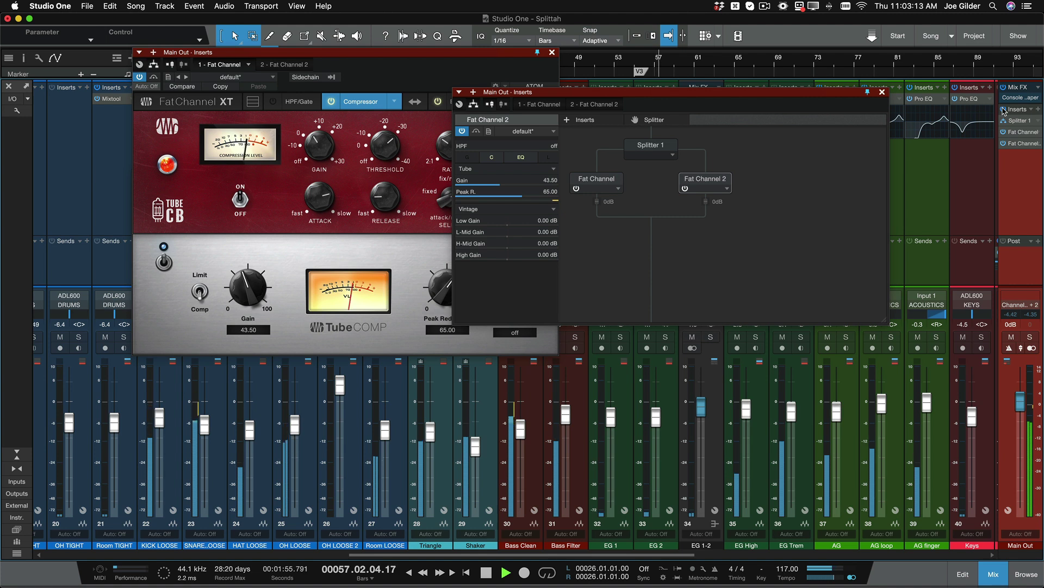
pyautogui.press('space')
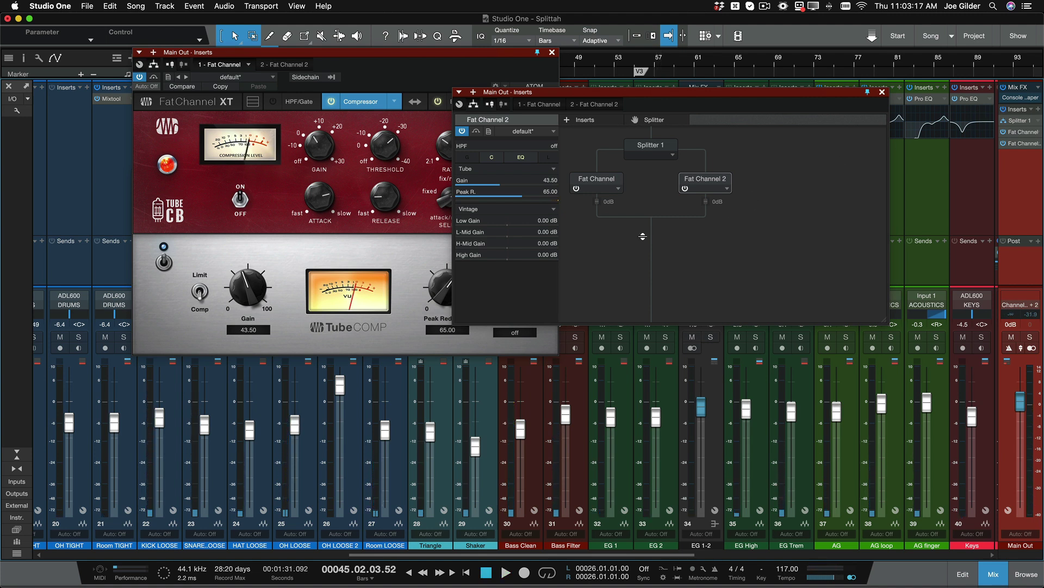
# Play the song from bar 45 and watch the compression meters of the Tube CB and TubeCOMP compressors
pyautogui.press('space')
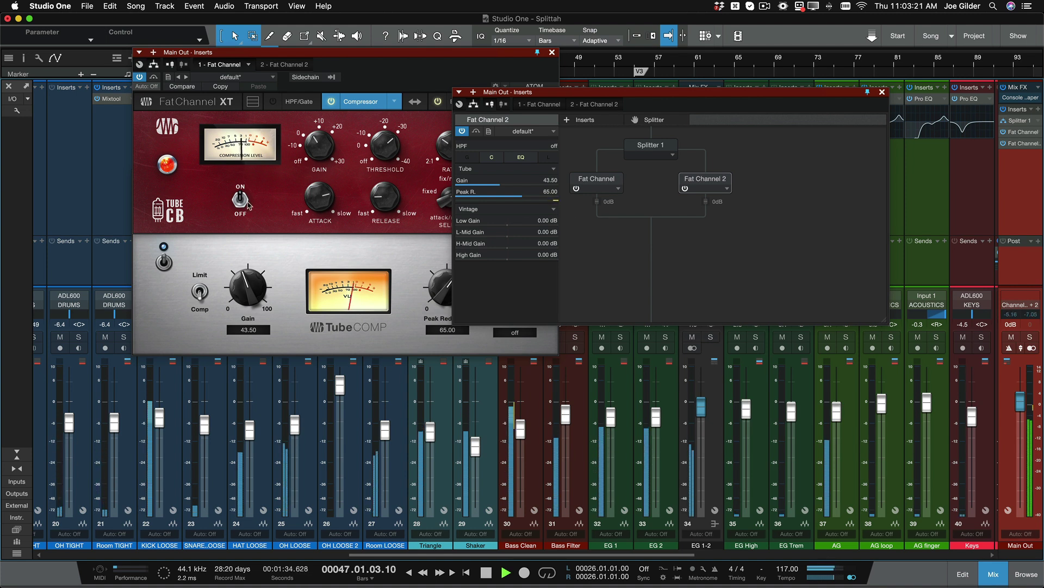
pyautogui.click(204, 205)
pyautogui.click(219, 243)
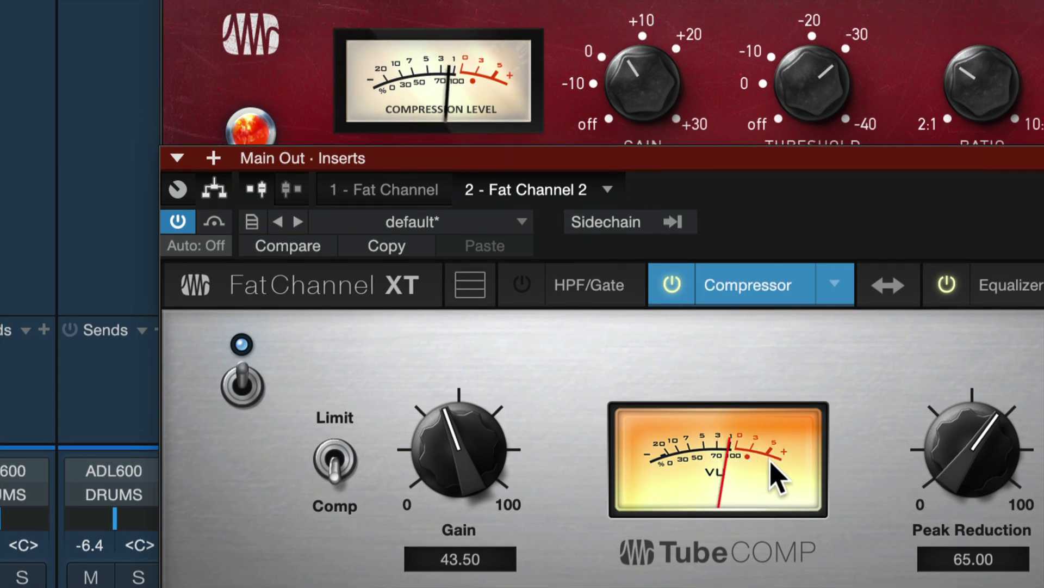
# Try a fast attack on the first Fat Channel's Tube CB compressor, and set the attack back toward slow
pyautogui.click(230, 95)
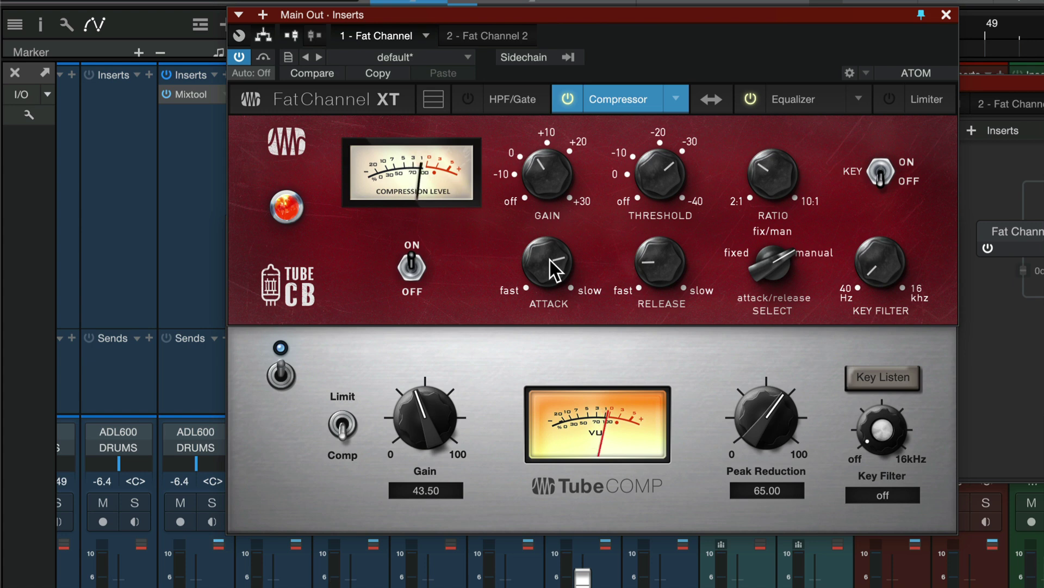
pyautogui.moveTo(547, 260); pyautogui.dragTo(558, 392)
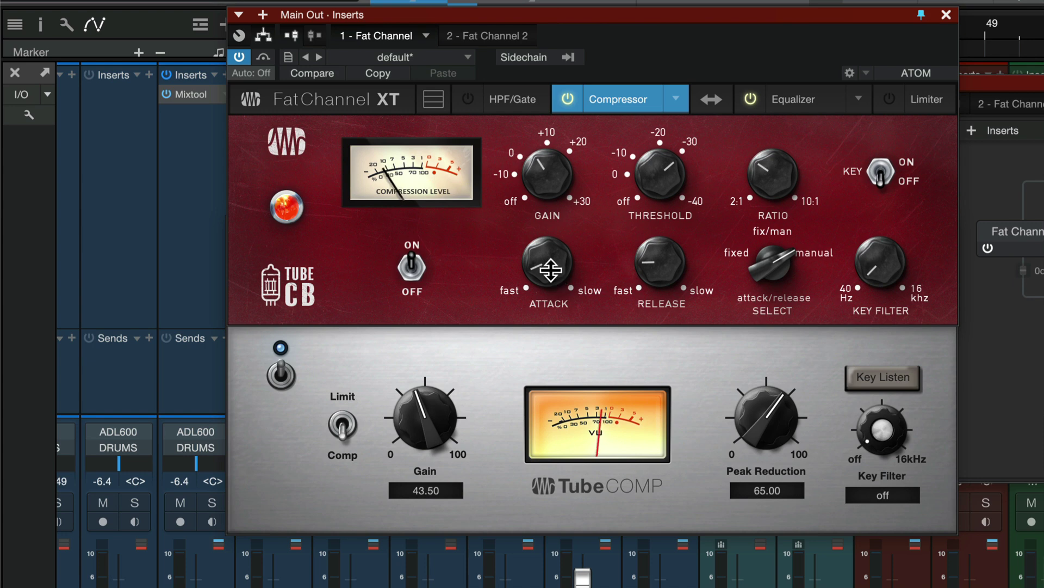
pyautogui.moveTo(551, 269); pyautogui.dragTo(548, 174)
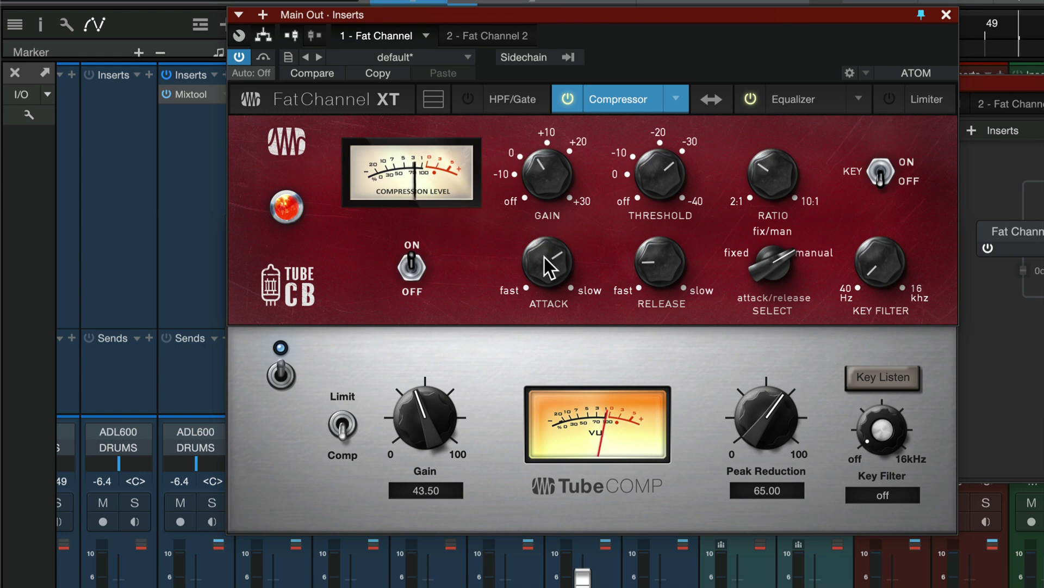
# Switch the Tube CB compressor off and on repeatedly during playback to compare its effect on the first band, leaving it on
pyautogui.click(419, 262)
pyautogui.click(419, 262)
pyautogui.click(419, 262)
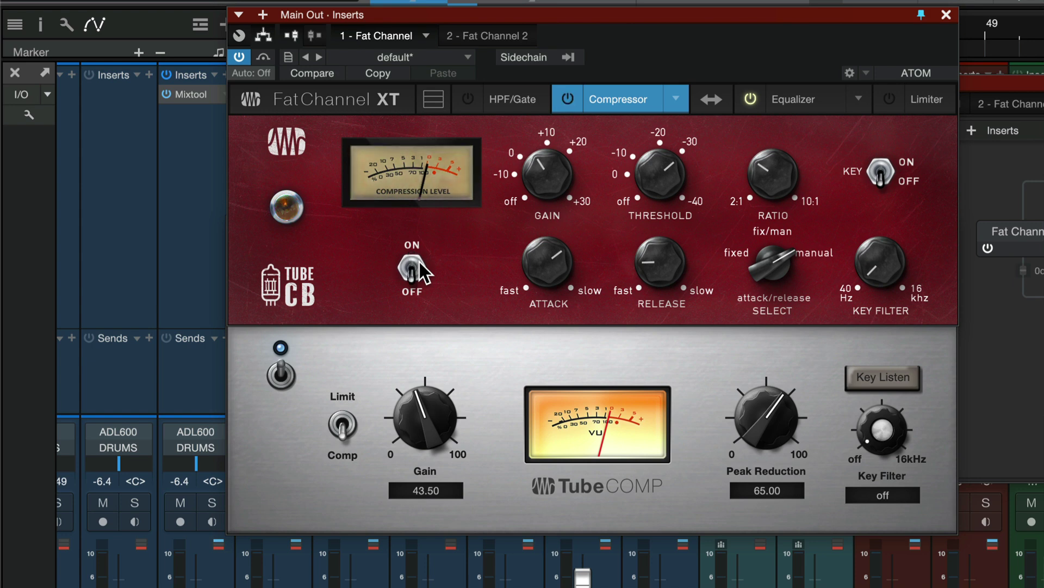
pyautogui.click(420, 262)
pyautogui.click(419, 262)
pyautogui.click(420, 262)
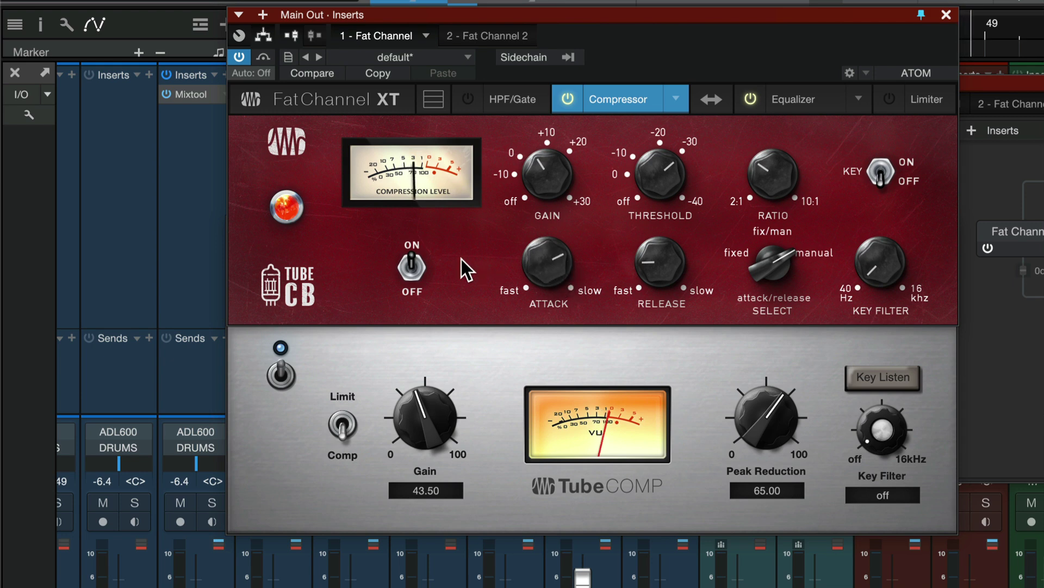
pyautogui.click(410, 269)
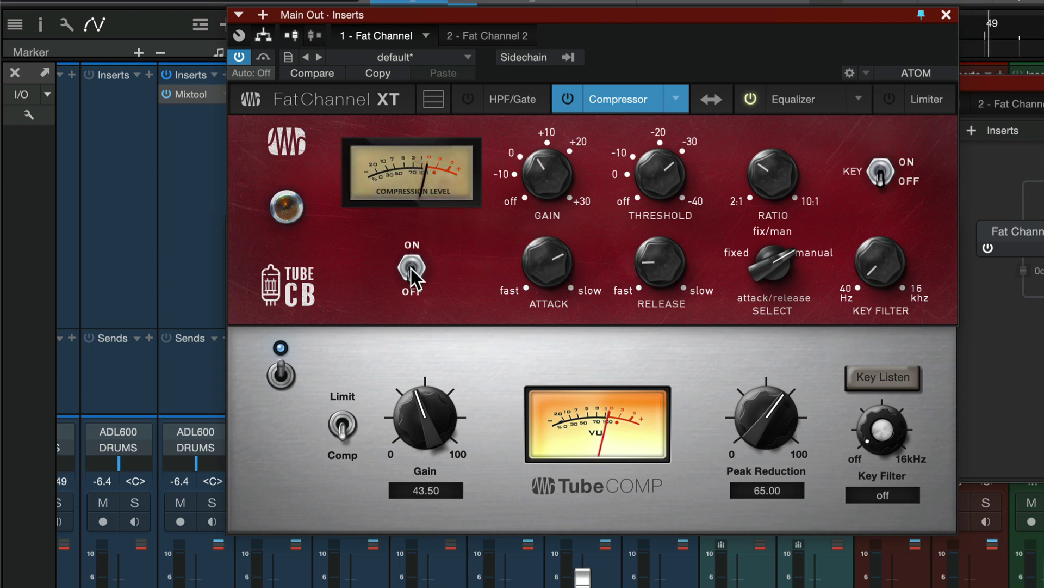
pyautogui.click(410, 269)
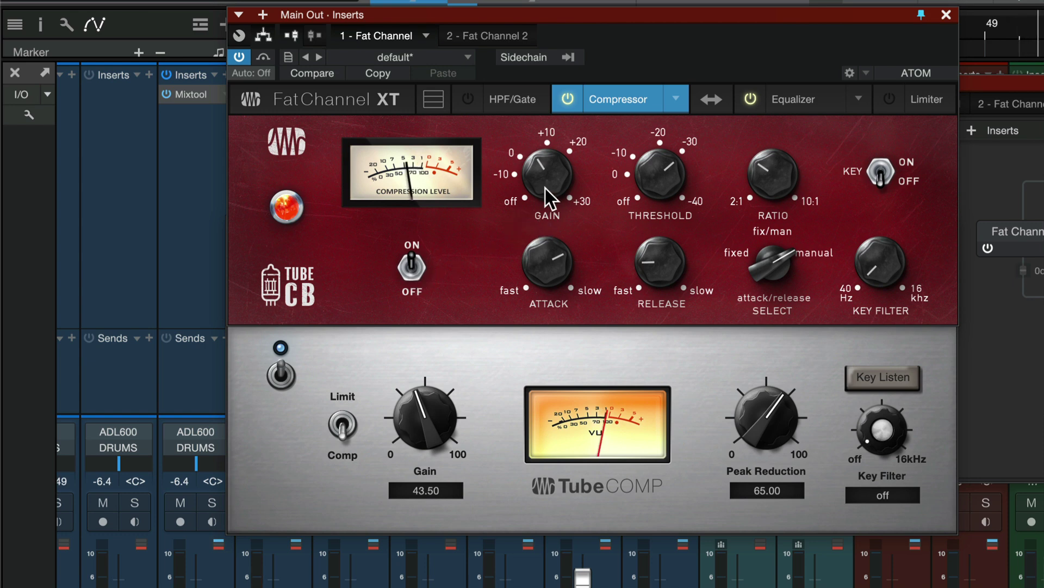
pyautogui.click(410, 267)
pyautogui.click(410, 266)
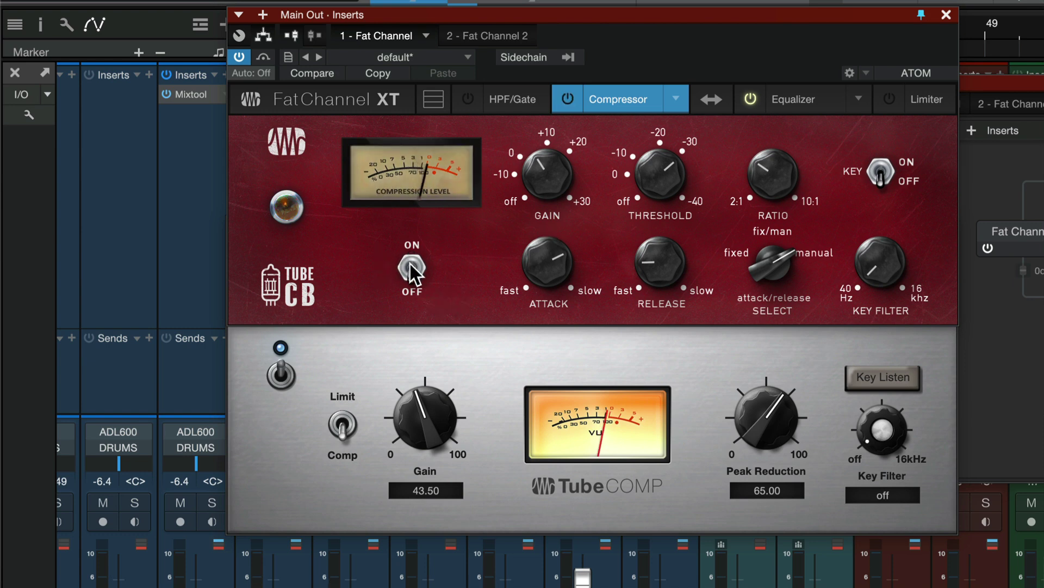
pyautogui.click(410, 264)
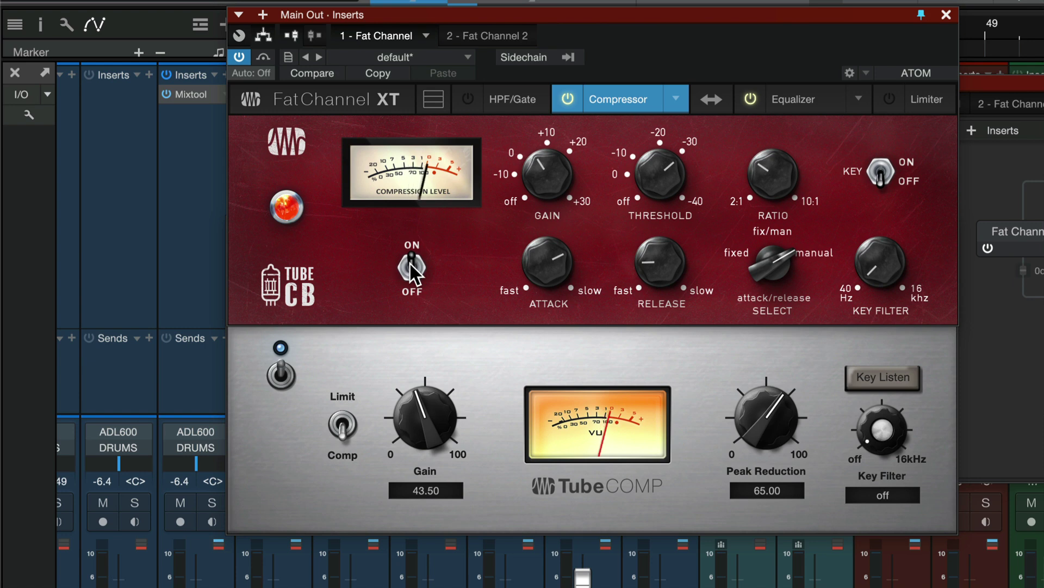
# Switch Fat Channel 2's TubeCOMP compressor off and back on to compare its effect on the mix
pyautogui.click(281, 422)
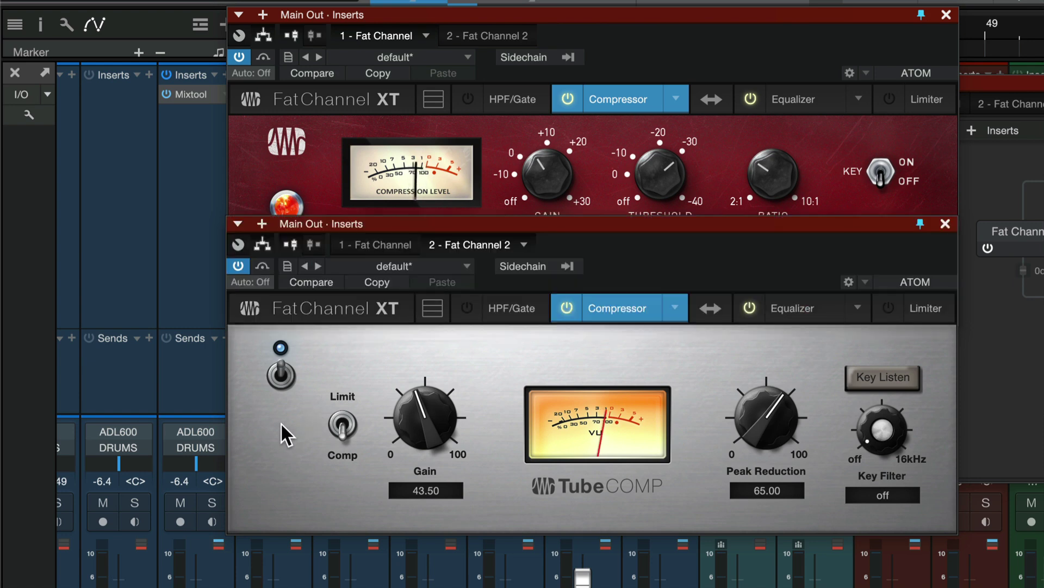
pyautogui.click(282, 370)
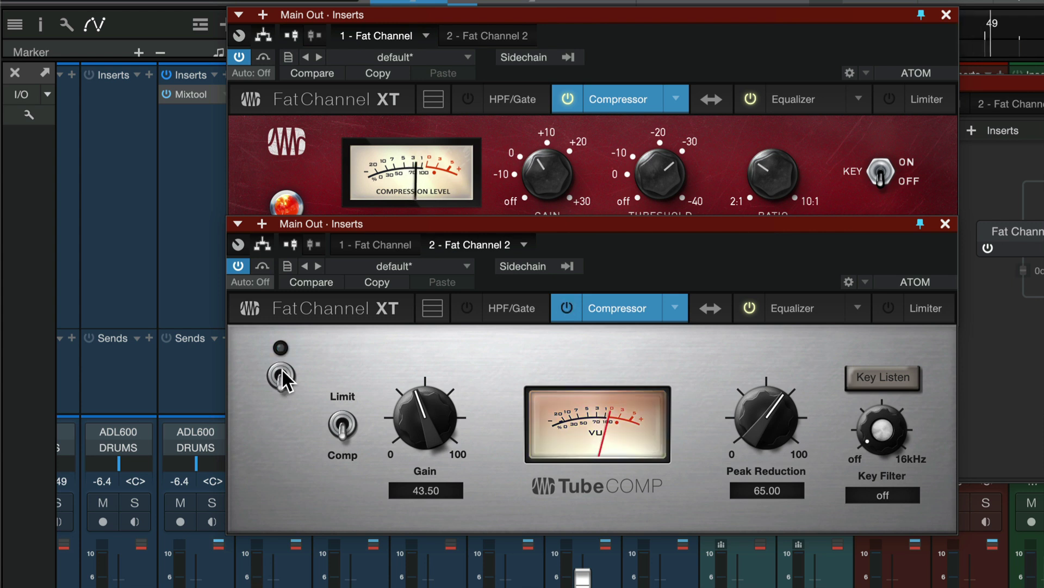
pyautogui.click(282, 370)
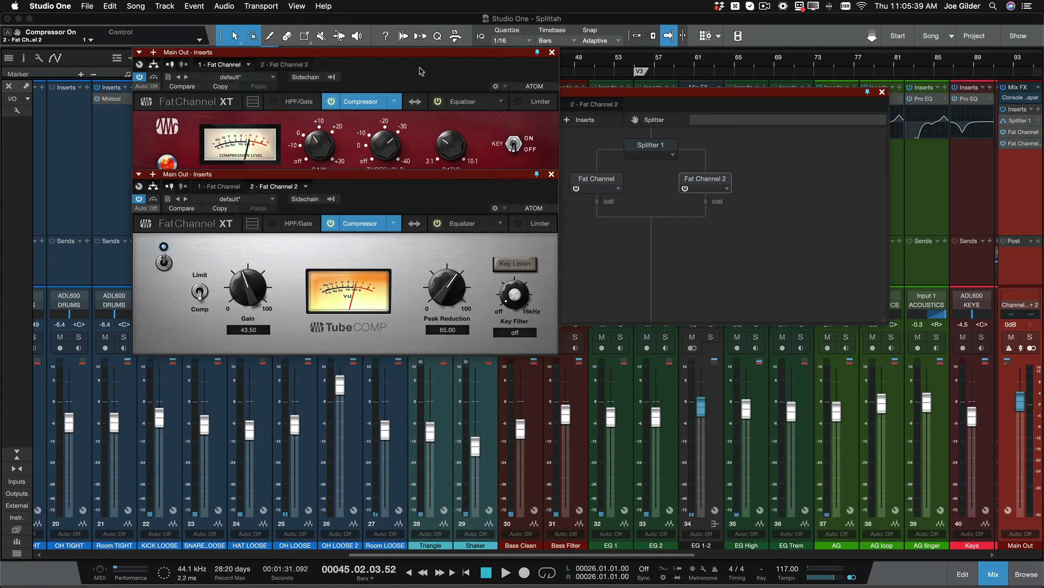
# Bring the first Fat Channel's window forward so the Tube CB and TubeCOMP controls are both fully displayed
pyautogui.click(429, 78)
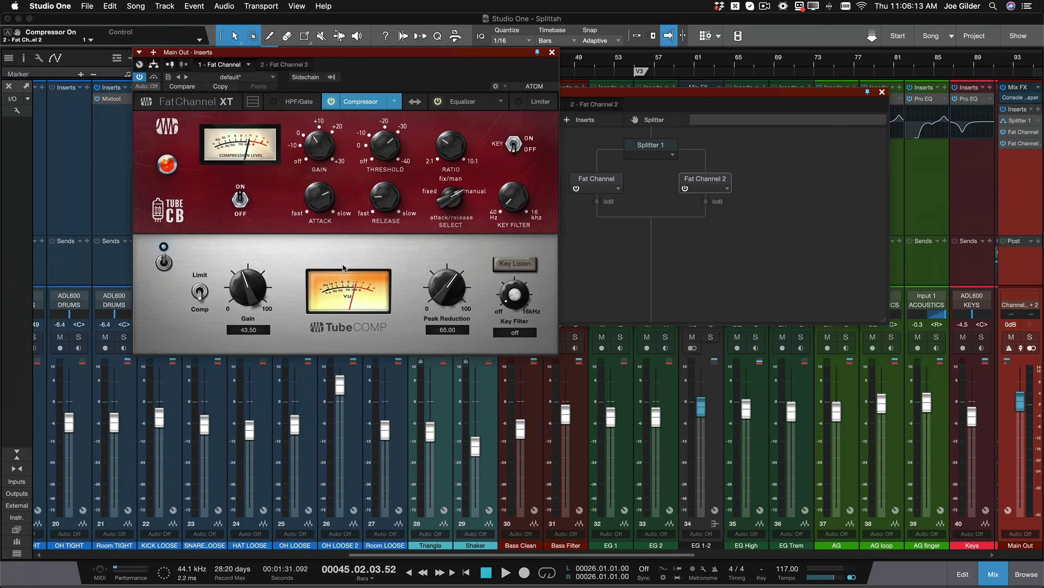
pyautogui.click(567, 370)
pyautogui.click(412, 69)
# Play the song from bar 45 and repeatedly bypass and re-enable all Main Out inserts to compare the mix, leaving them enabled
pyautogui.click(1003, 110)
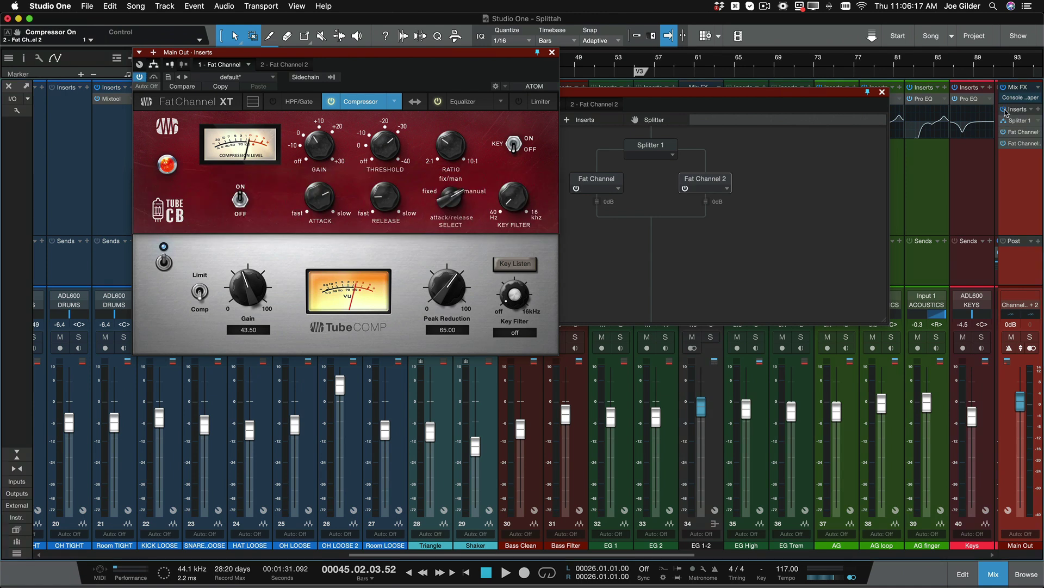
pyautogui.click(1003, 109)
pyautogui.press('space')
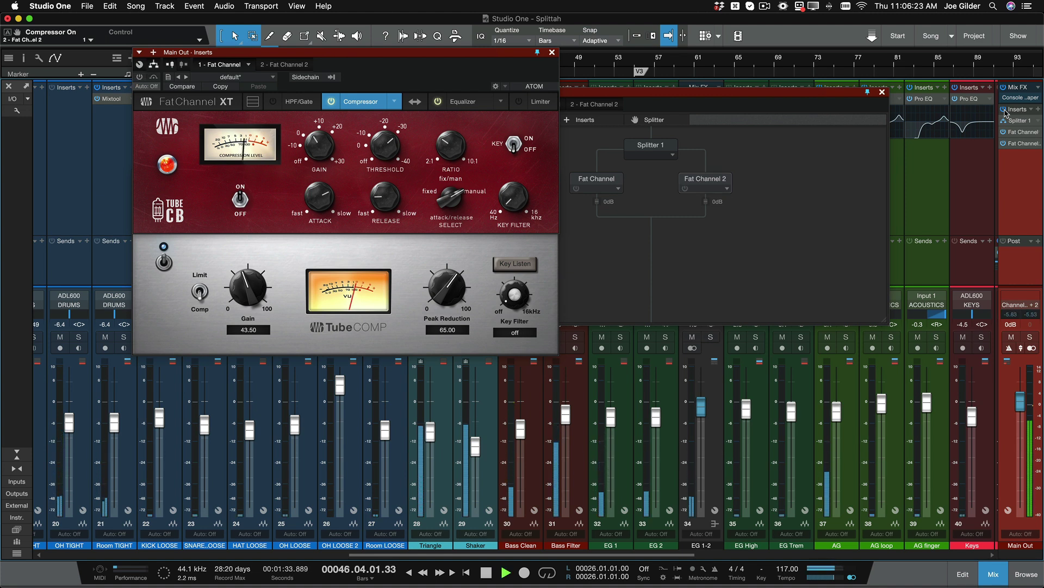
pyautogui.click(1003, 110)
pyautogui.click(1003, 110)
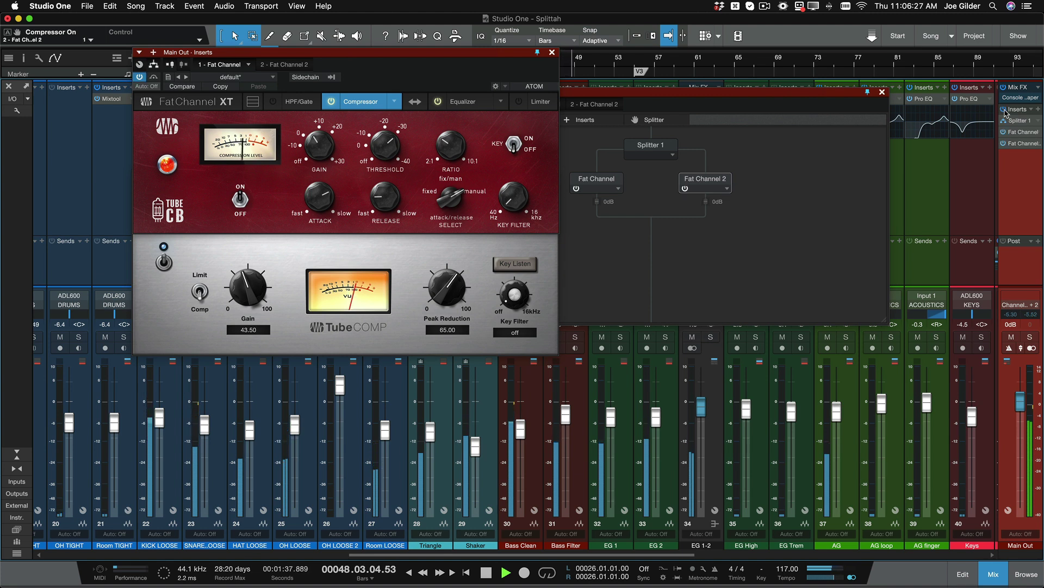
pyautogui.click(1003, 109)
pyautogui.click(1003, 110)
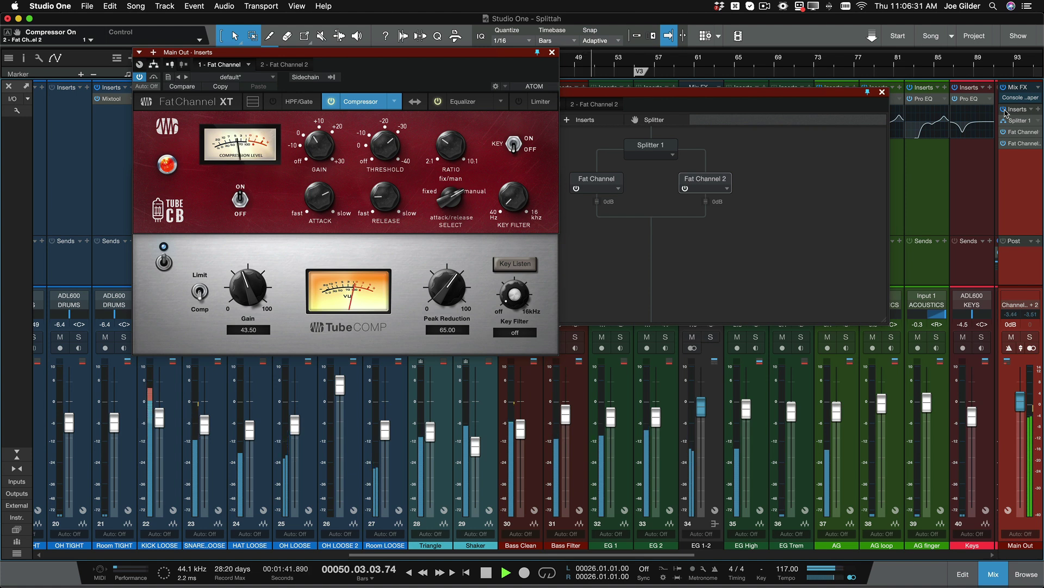
pyautogui.click(1003, 109)
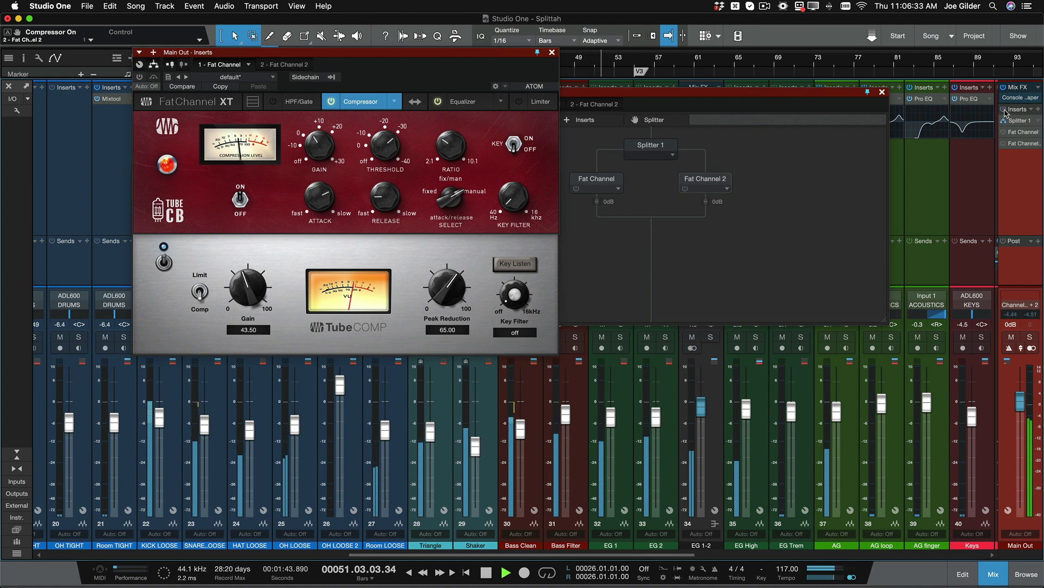
pyautogui.click(1003, 109)
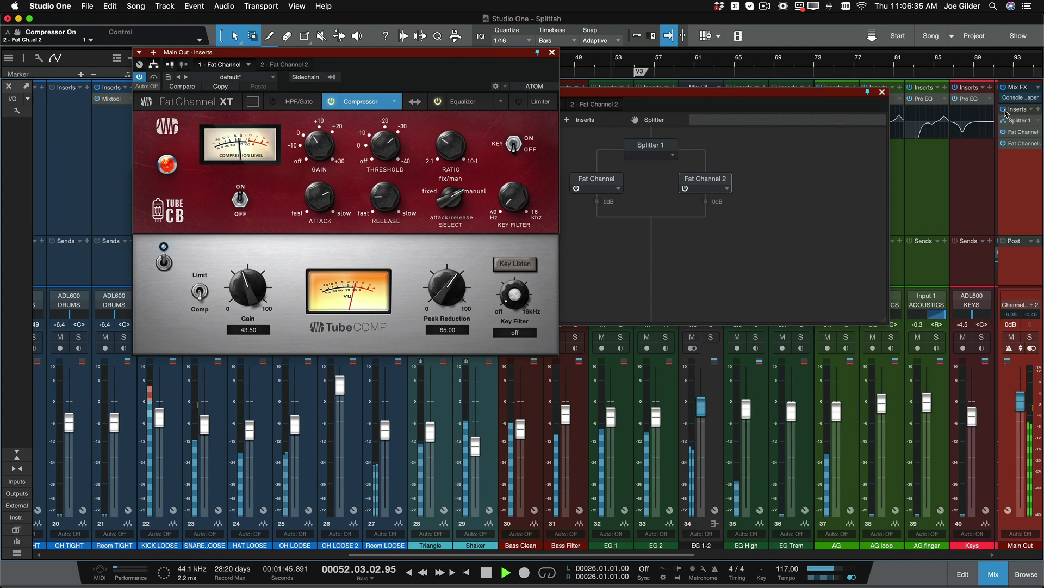